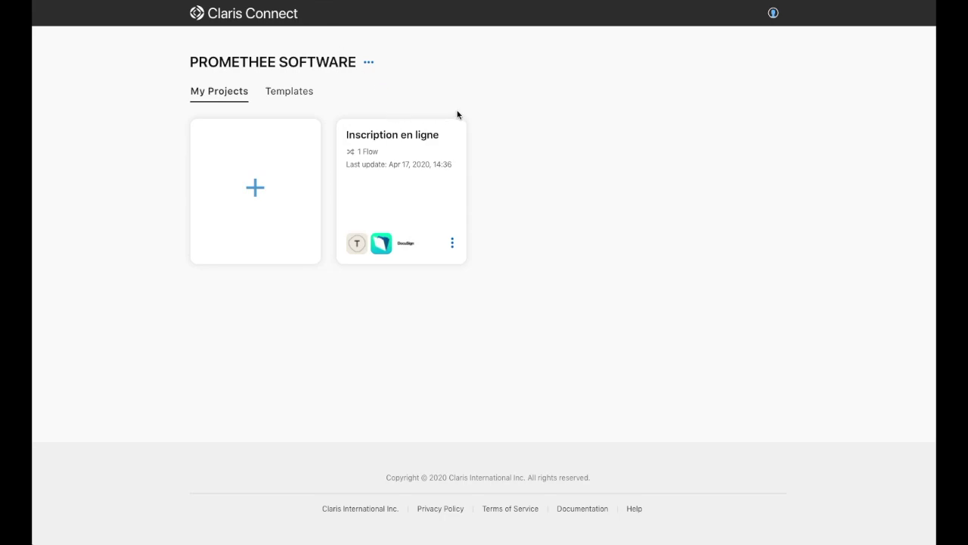
Step: Open the 'Inscription en ligne' project to view its flows, including the enabled Signature flow
click(409, 160)
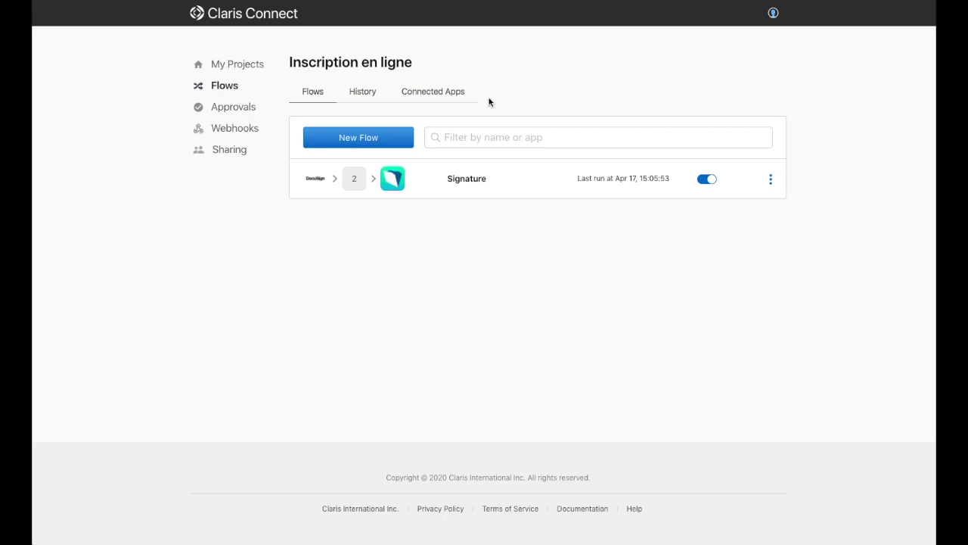
Step: Create a new flow named 'Inscription'
click(379, 142)
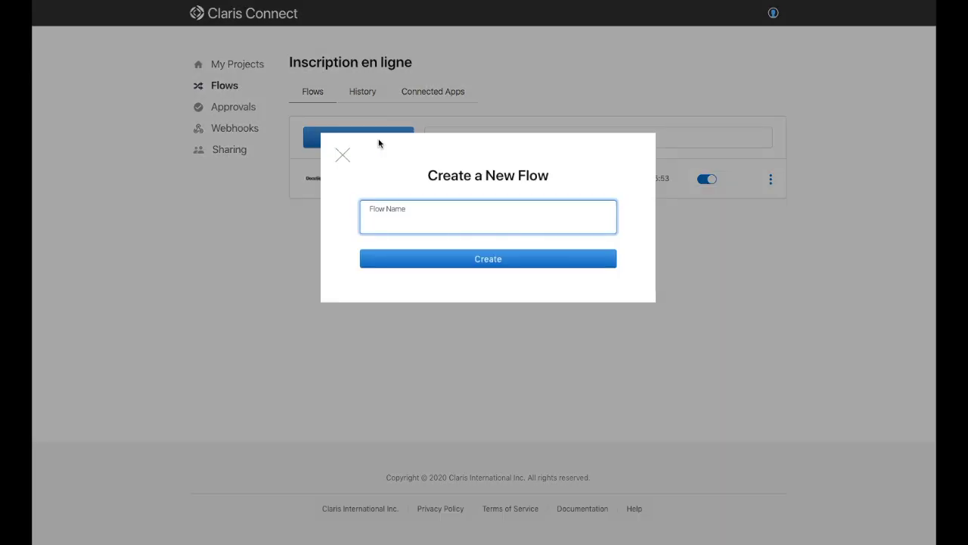
text(S)
key(BackSpace)
text(Inscription)
click(494, 259)
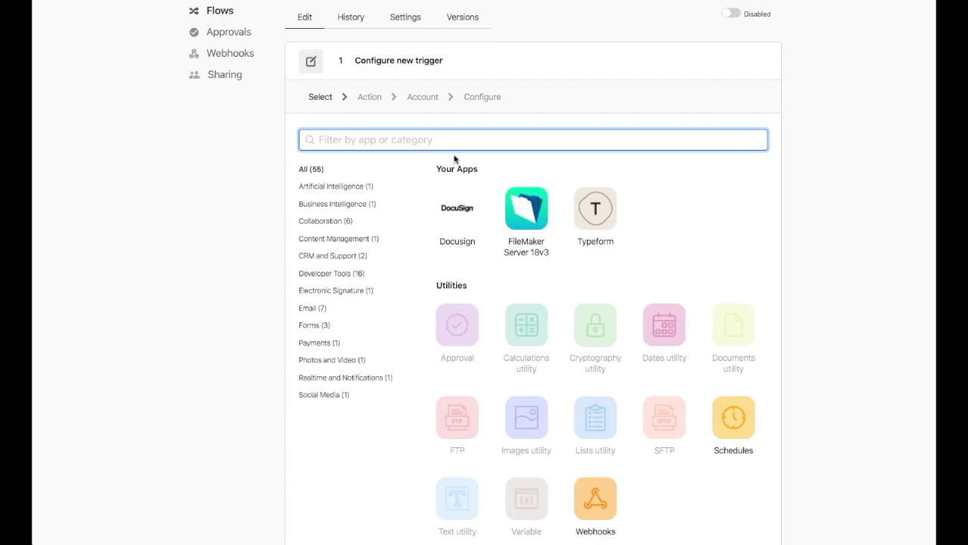
Step: Set a Typeform 'New form response' trigger on the Inscription Demo form using the Typeform account
click(603, 213)
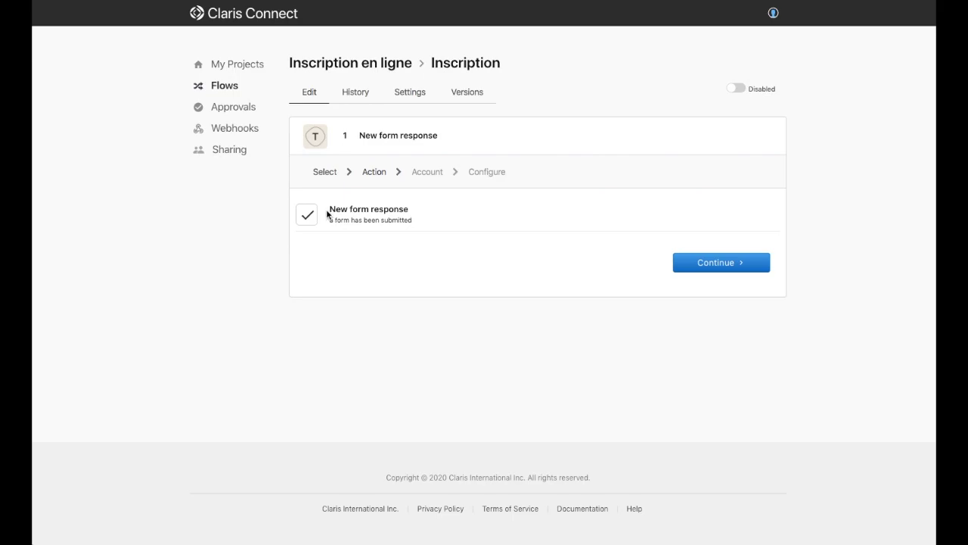
drag(327, 212, 421, 223)
click(422, 222)
click(704, 264)
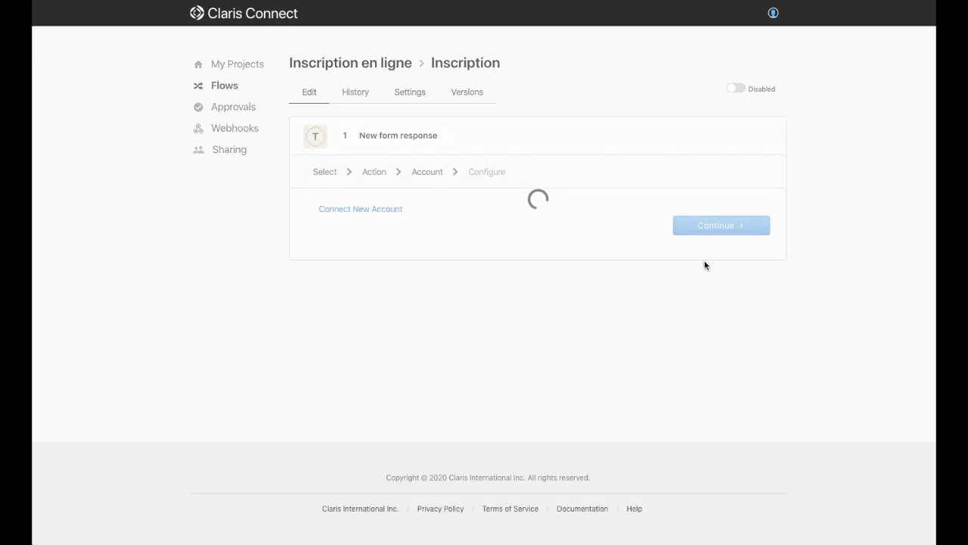
click(314, 220)
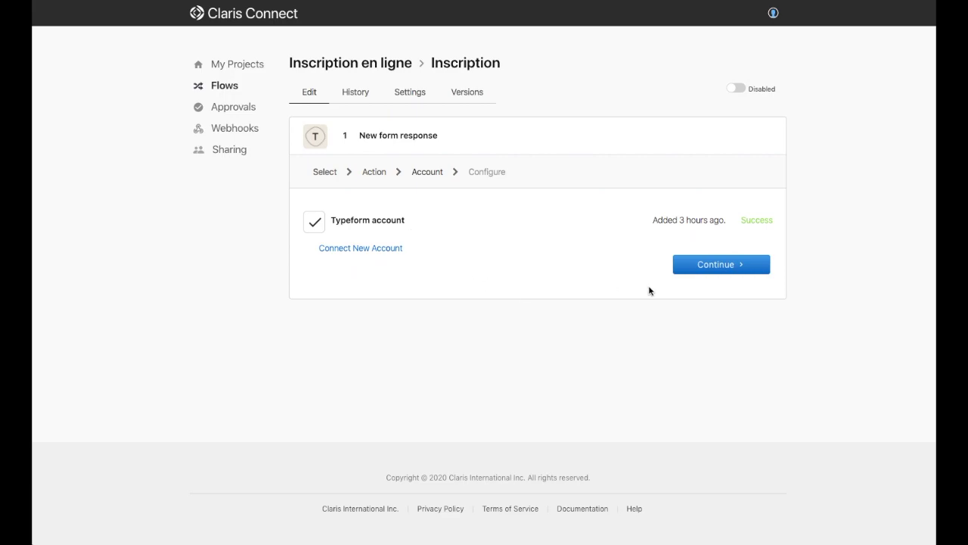
click(730, 272)
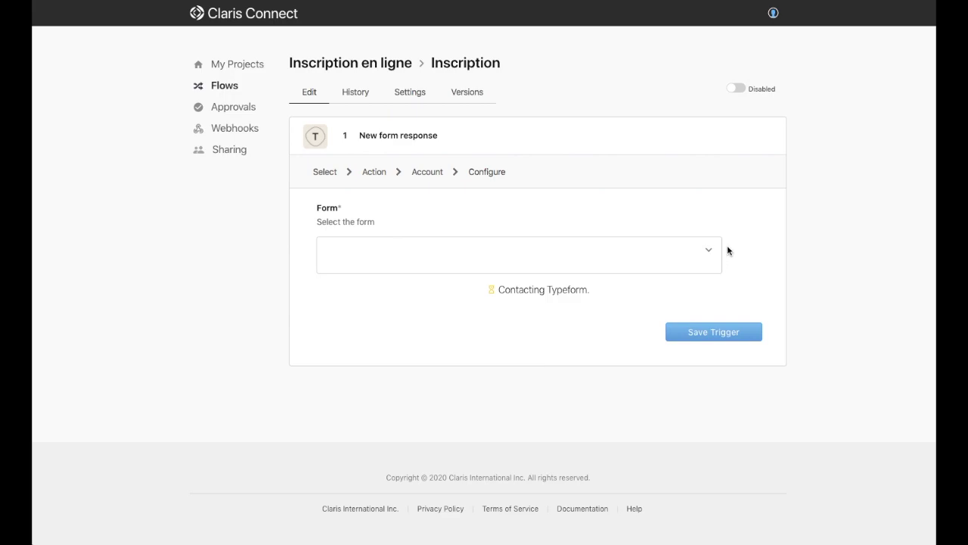
click(708, 246)
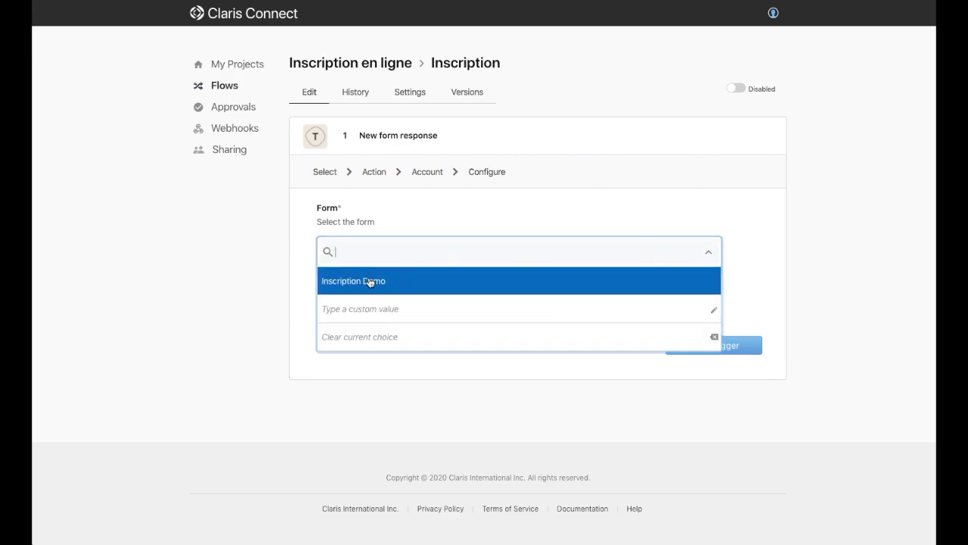
click(369, 281)
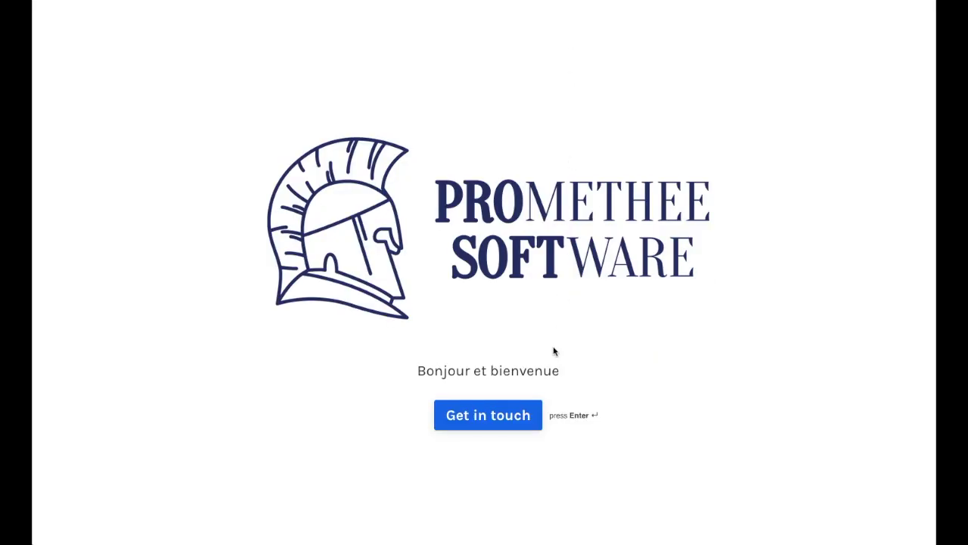
Step: Submit a test Typeform response with a sample first name, last name and e-mail, then save the trigger
click(510, 408)
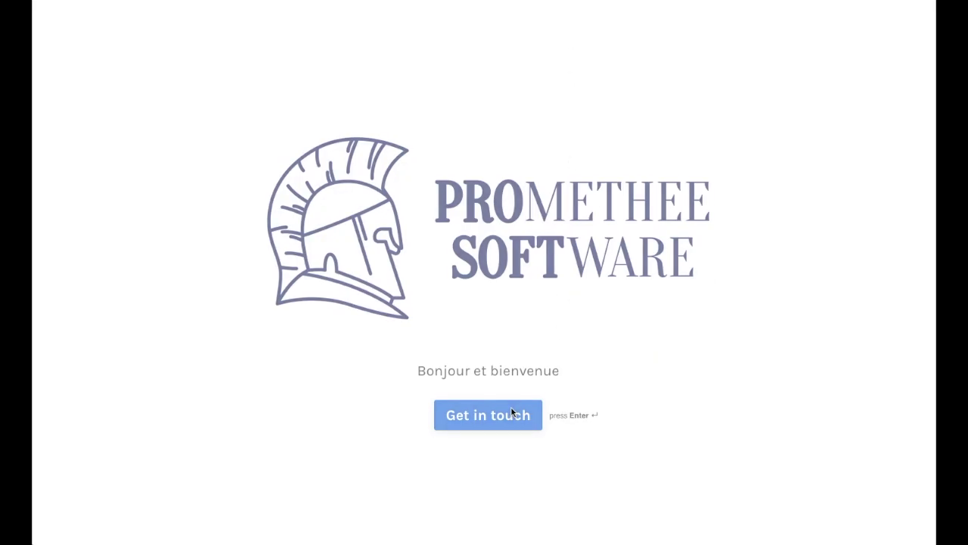
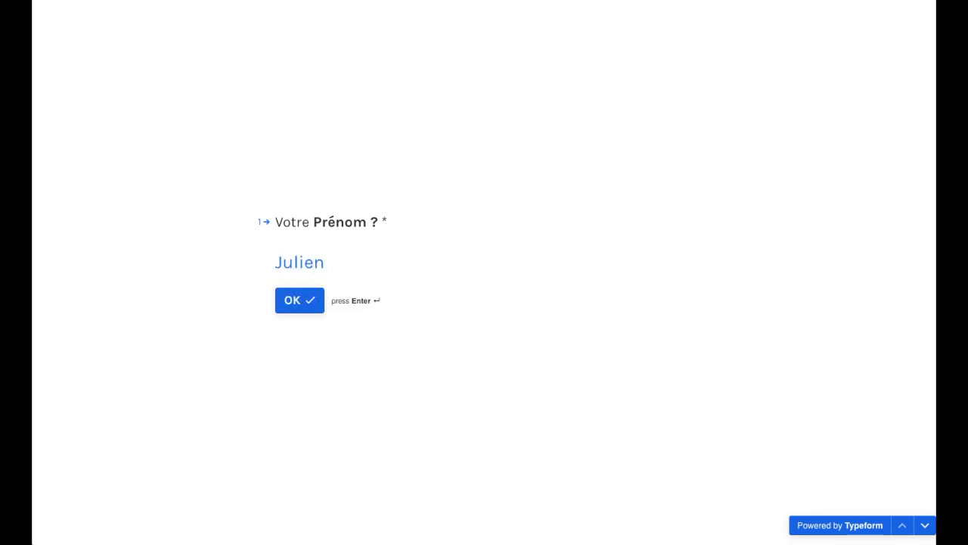
key(Return)
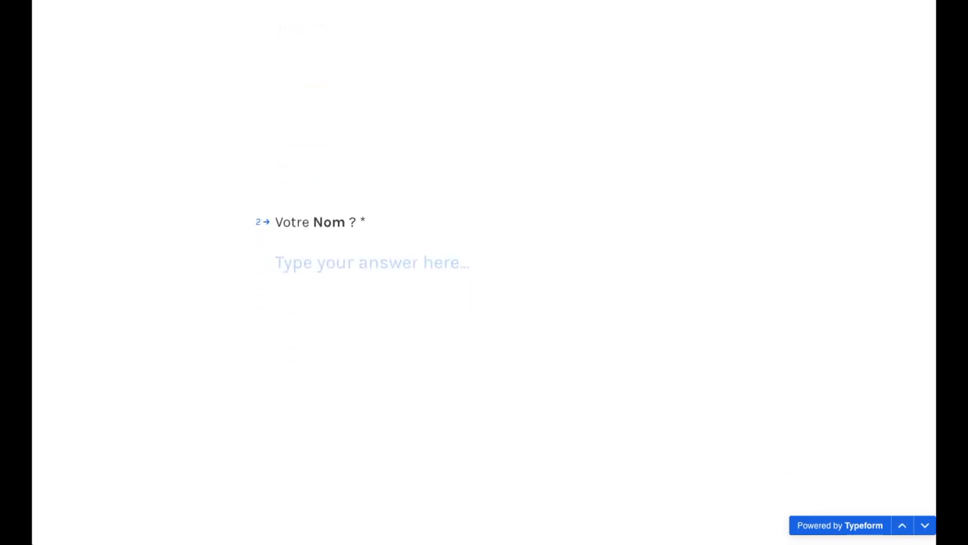
key(Return)
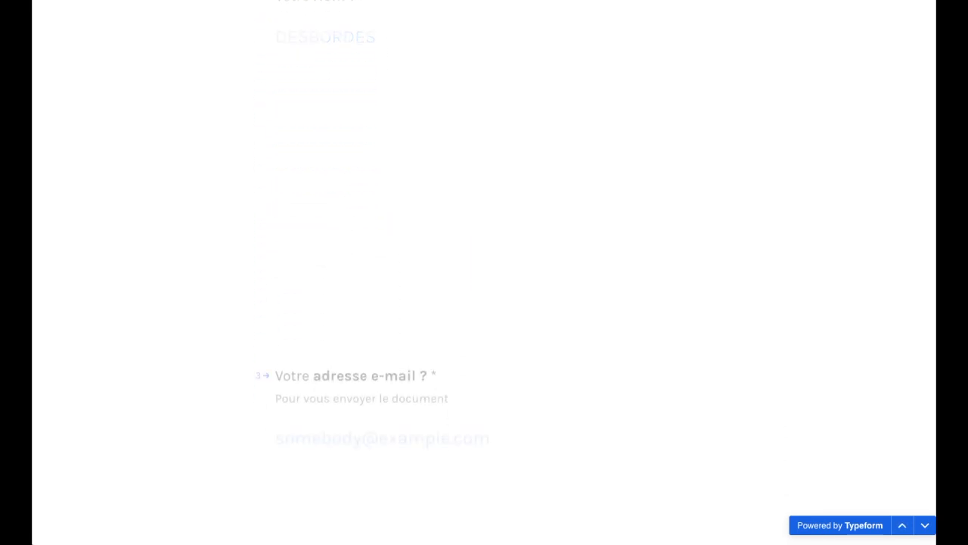
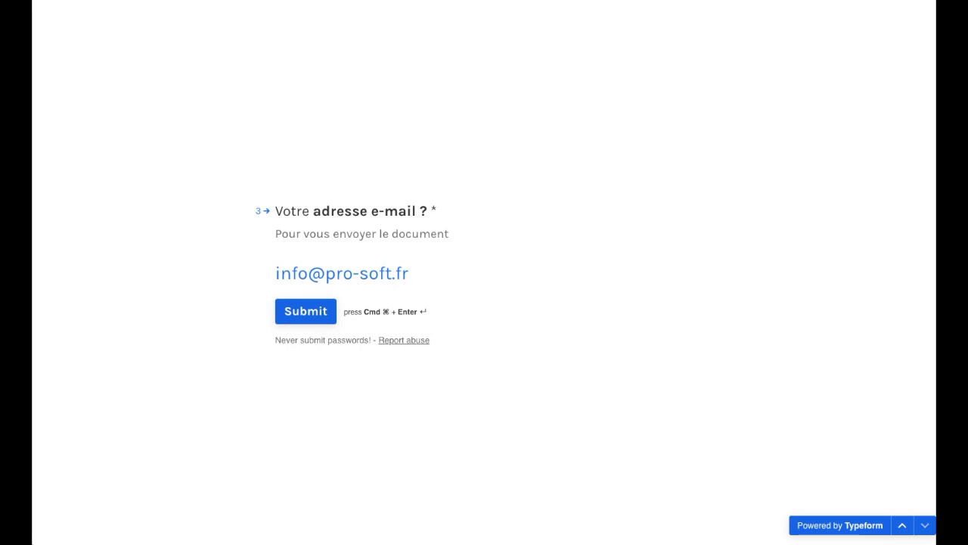
click(289, 311)
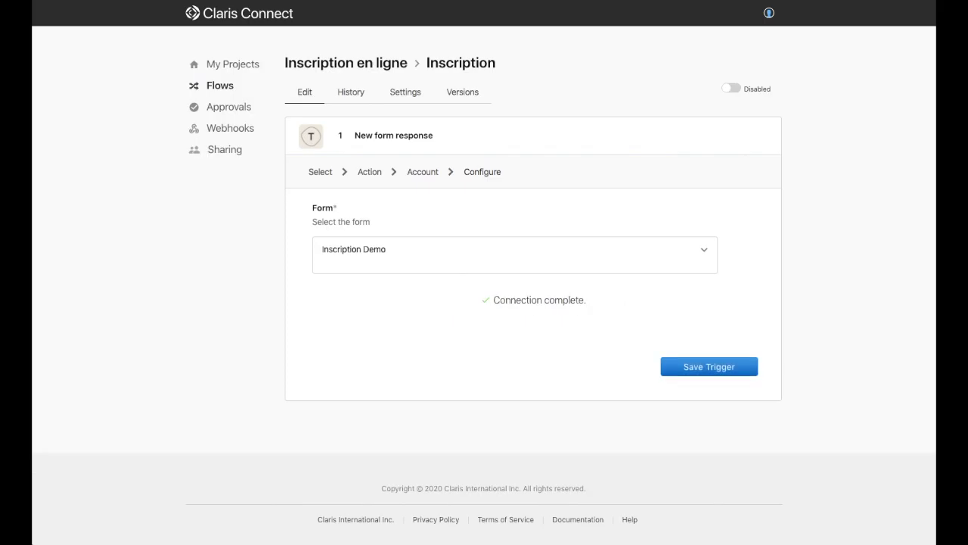
drag(495, 300, 586, 300)
click(728, 368)
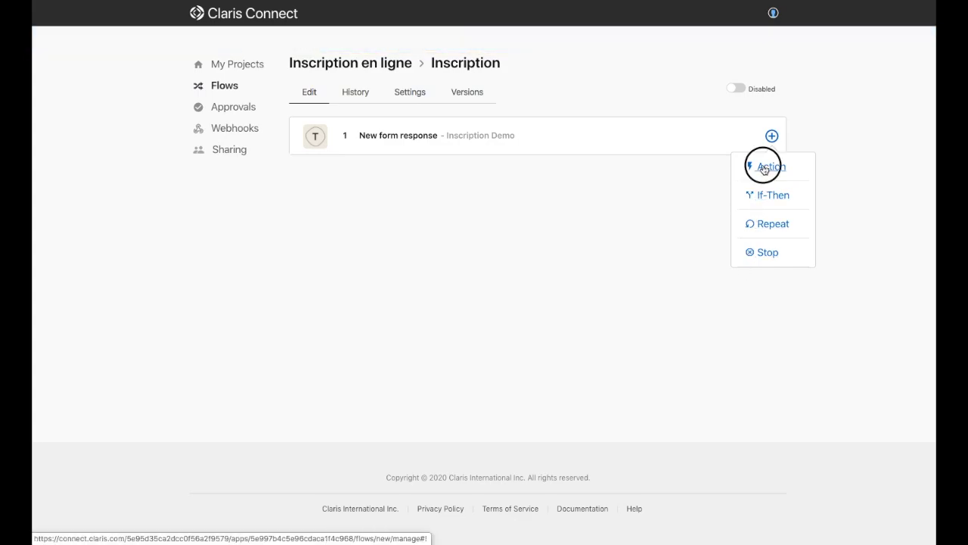
Step: Add a FileMaker Server 18v3 'Create Record' action using the FileMaker Server 18v3 account
click(764, 167)
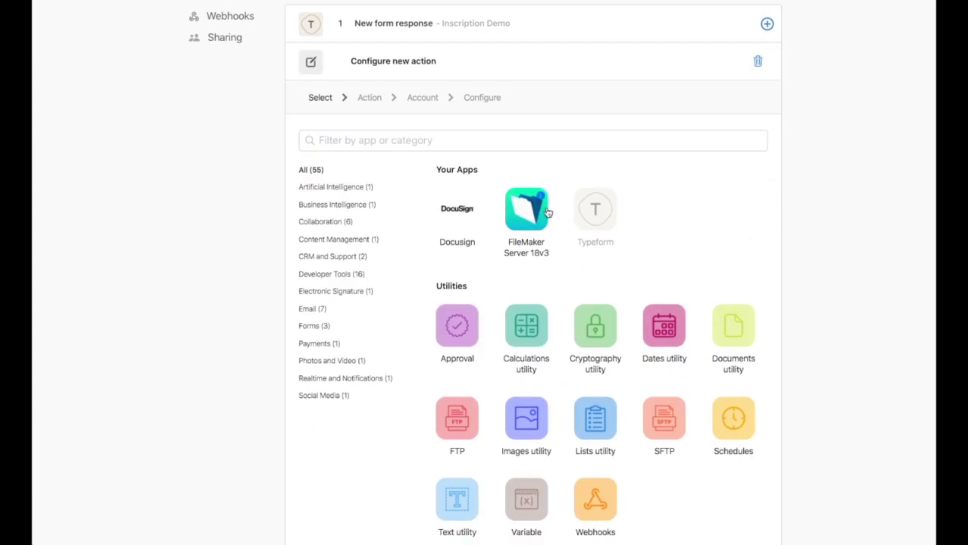
click(544, 212)
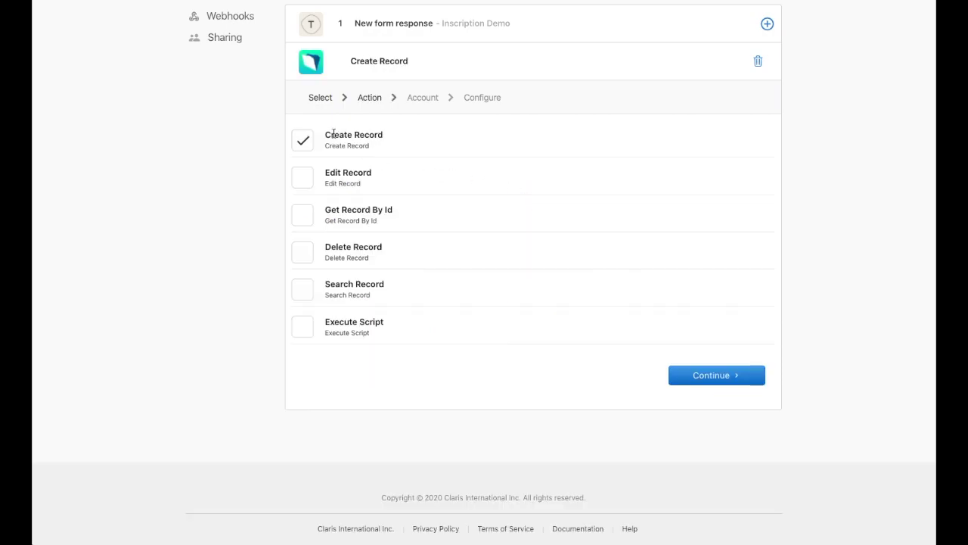
drag(324, 134, 400, 142)
click(719, 376)
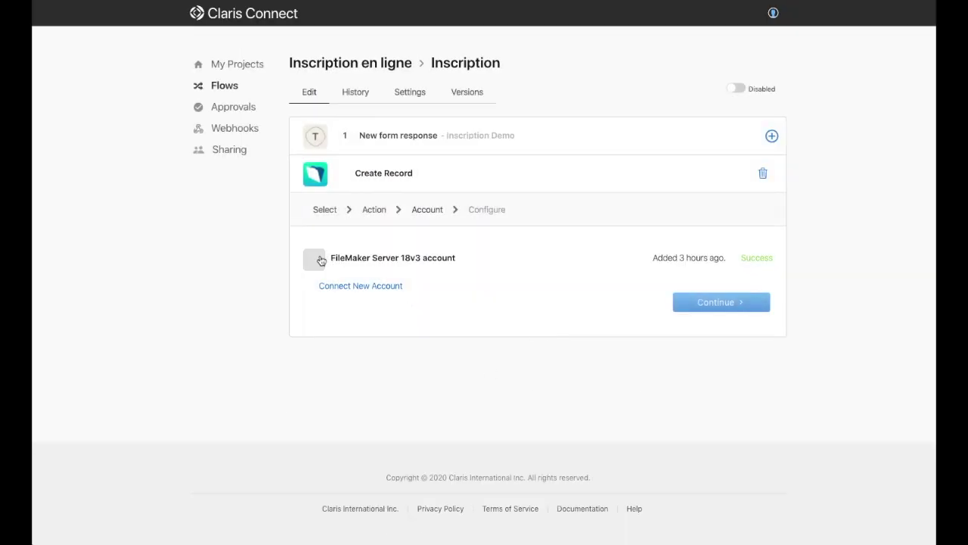
click(320, 260)
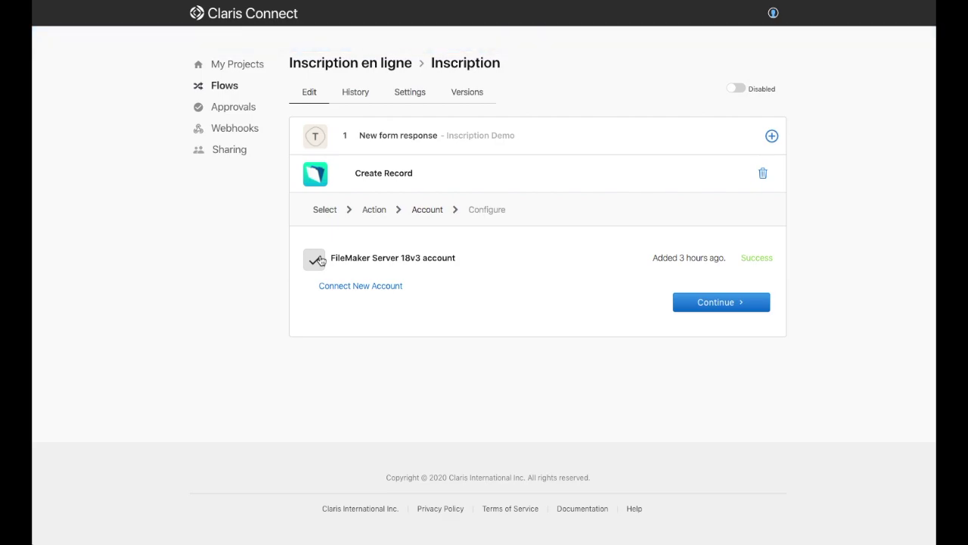
mouse_move(384, 266)
Step: Continue the Create Record setup and switch FileMaker to the Contacts layout
click(713, 303)
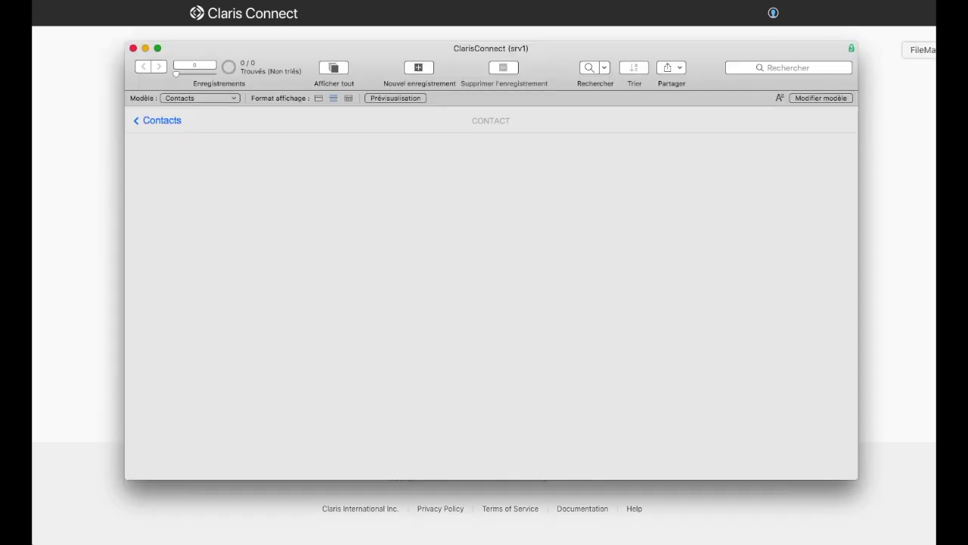
click(156, 120)
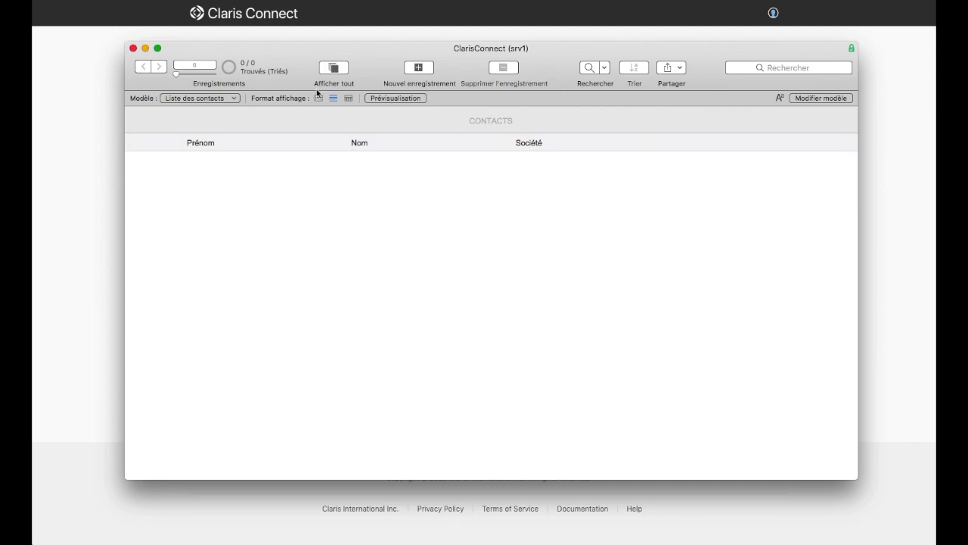
click(211, 99)
click(203, 107)
Step: Add a blank contact, check its Nom Document, Nom and Email fields, then delete it
click(419, 67)
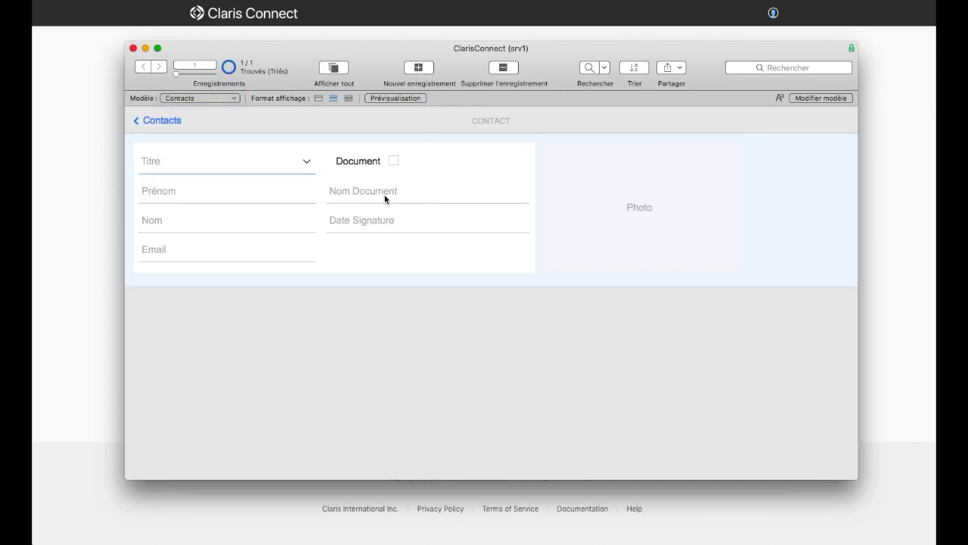
click(346, 202)
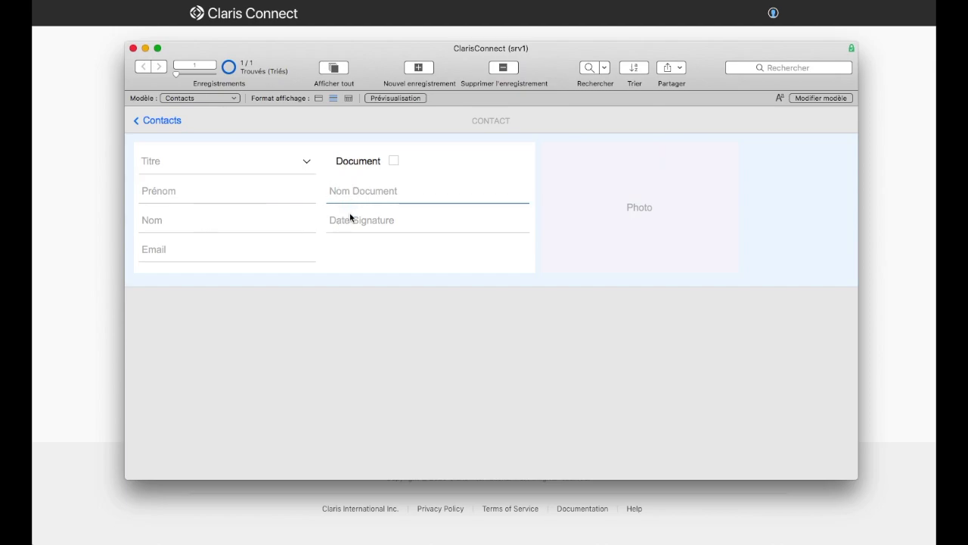
click(210, 227)
click(184, 249)
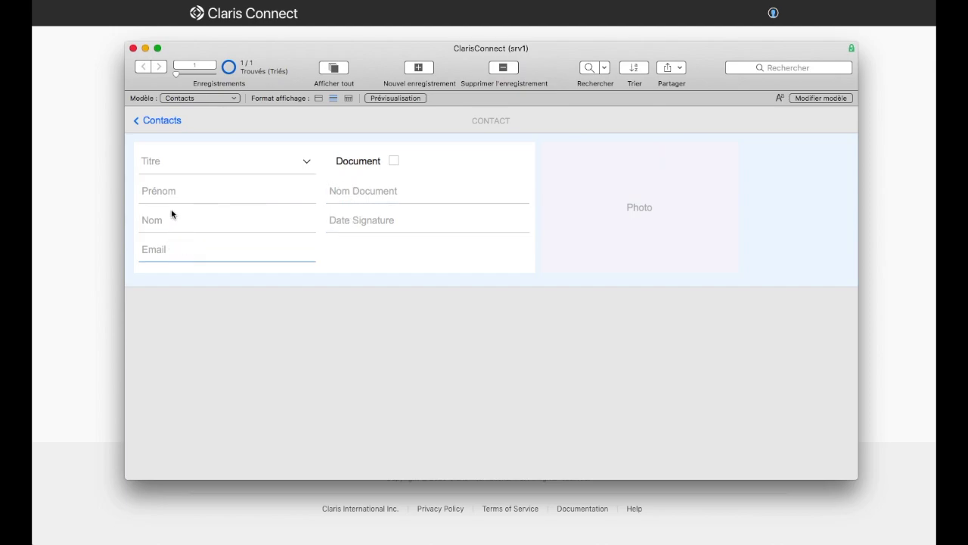
click(503, 69)
click(301, 98)
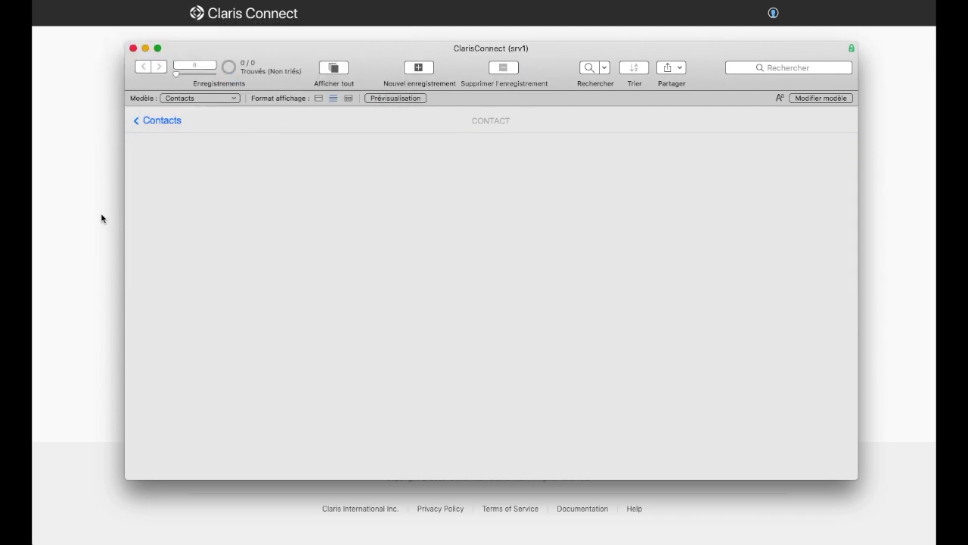
click(100, 215)
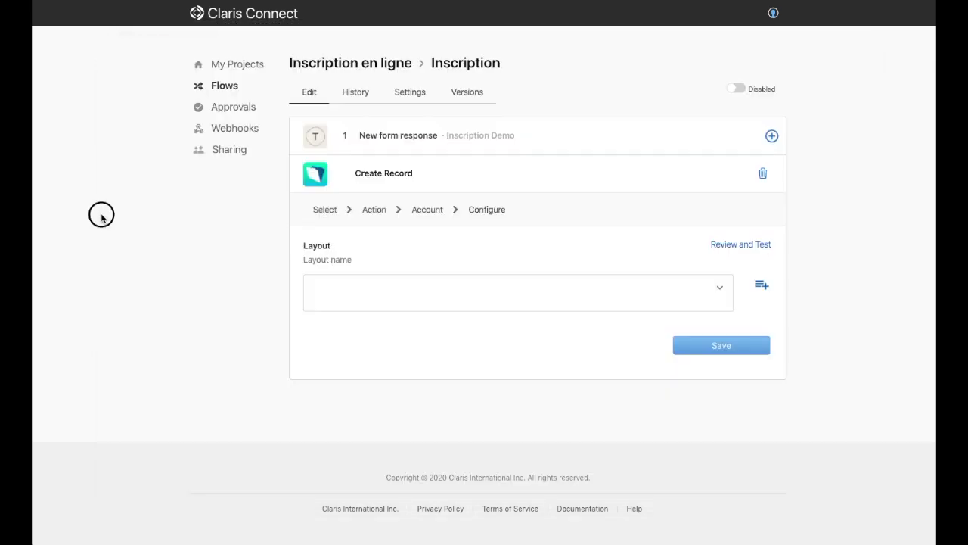
Step: Choose the Contacts layout for the Create Record step
click(708, 287)
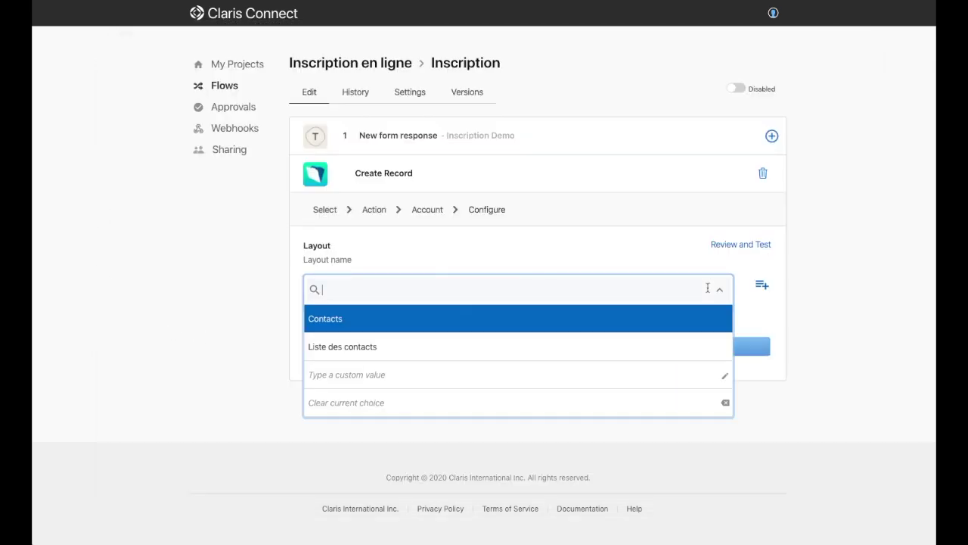
click(338, 319)
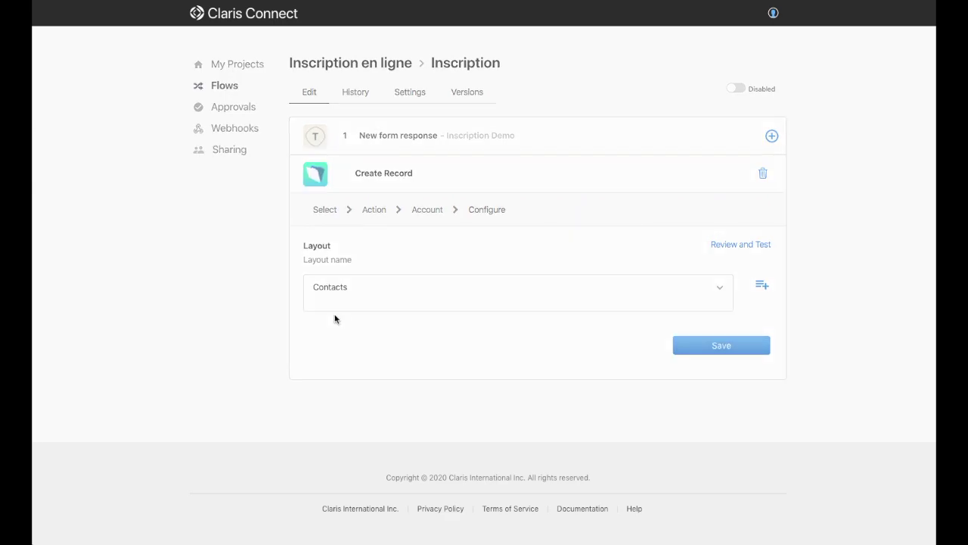
scroll(280, 306, down, 1)
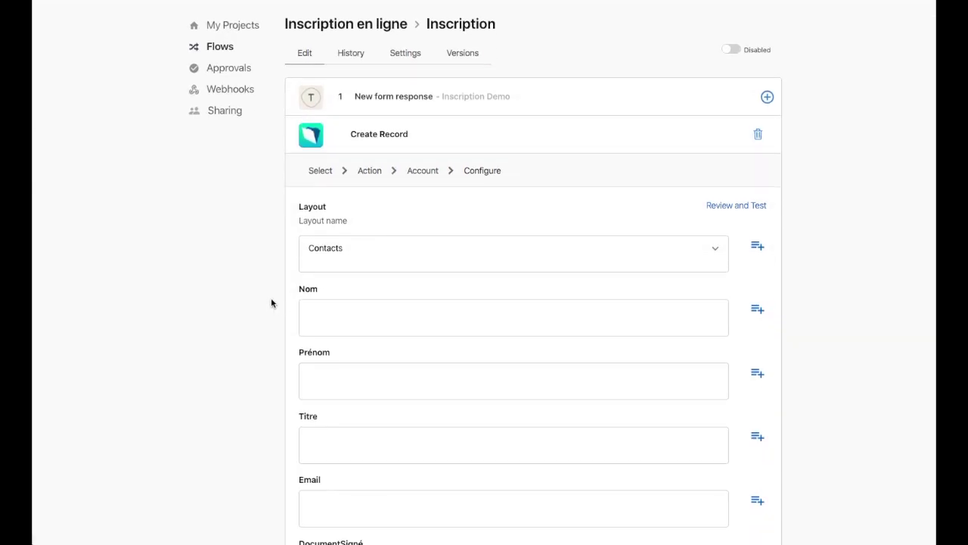
scroll(273, 304, down, 4)
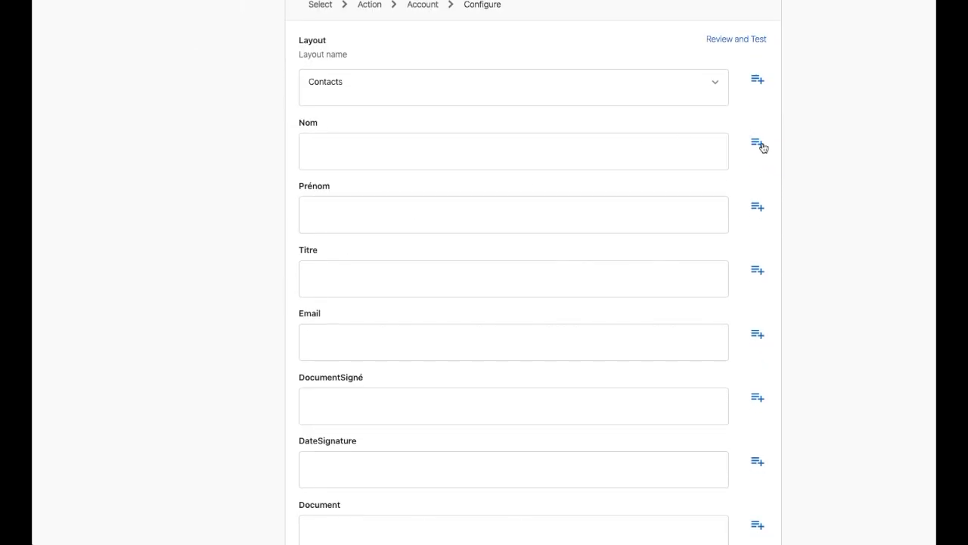
scroll(795, 144, up, 1)
scroll(799, 149, up, 2)
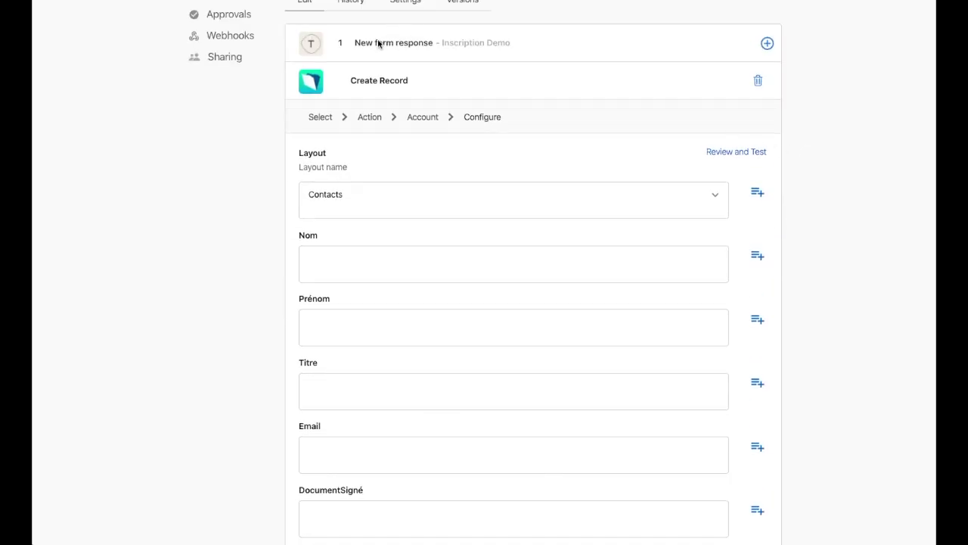
Step: Map the Nom field to the second Typeform answer's text
click(756, 259)
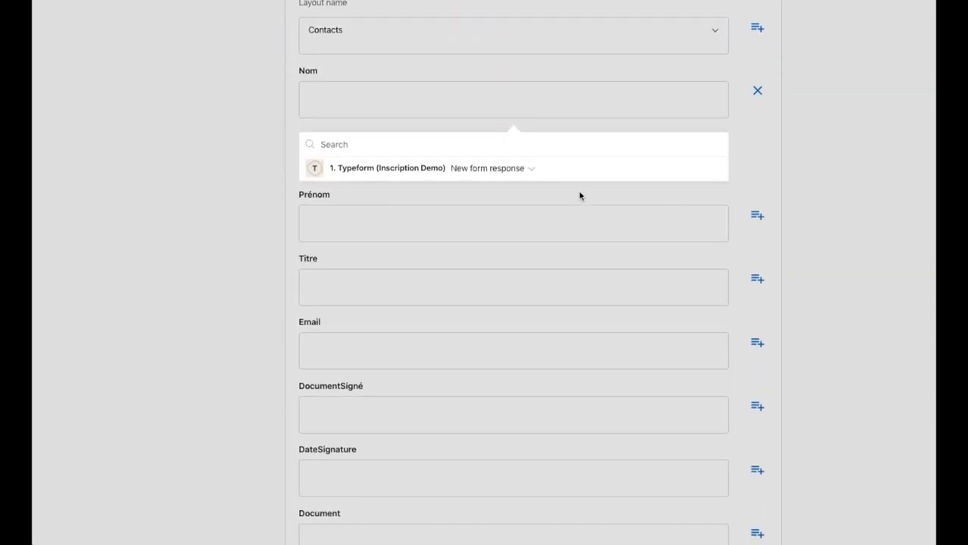
click(454, 176)
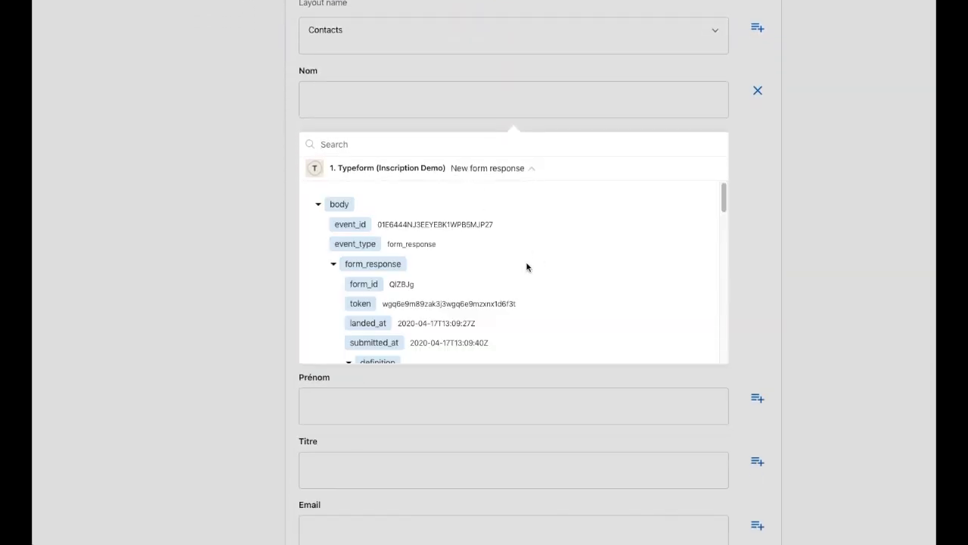
scroll(527, 265, down, 2)
scroll(515, 265, down, 4)
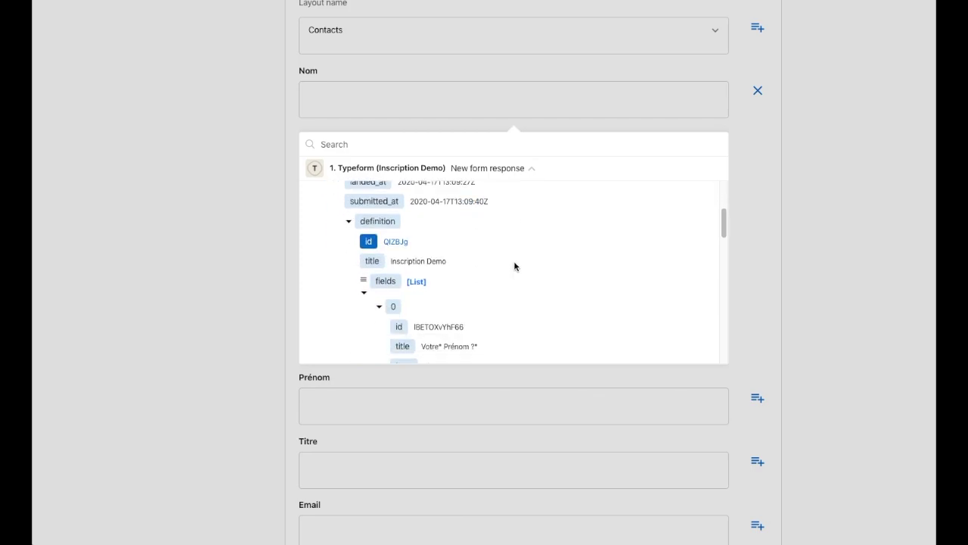
scroll(514, 267, down, 5)
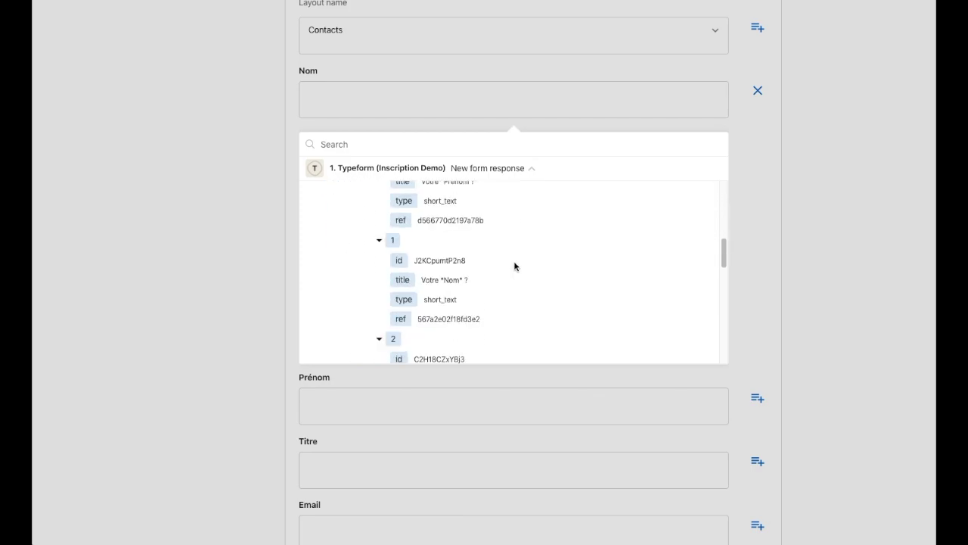
scroll(443, 244, down, 2)
scroll(443, 248, down, 3)
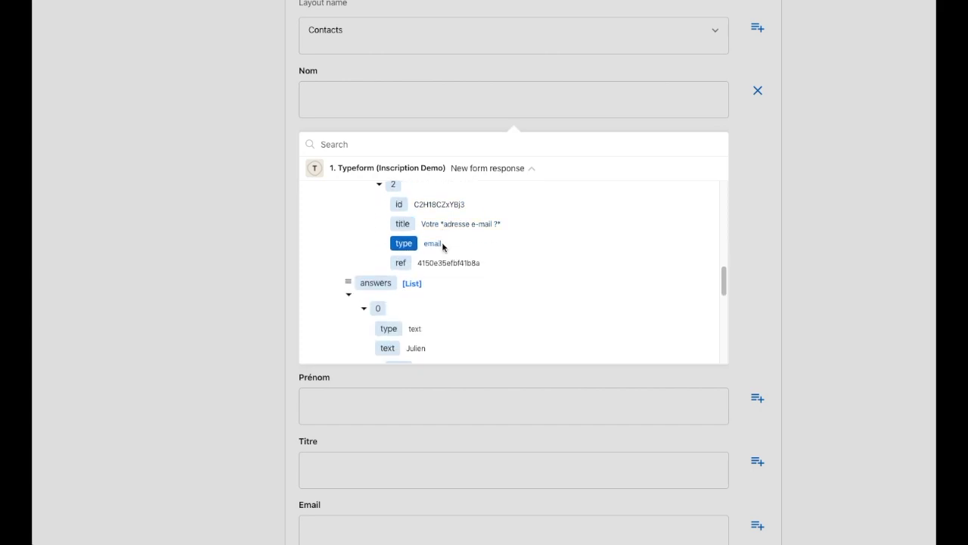
scroll(445, 270, down, 2)
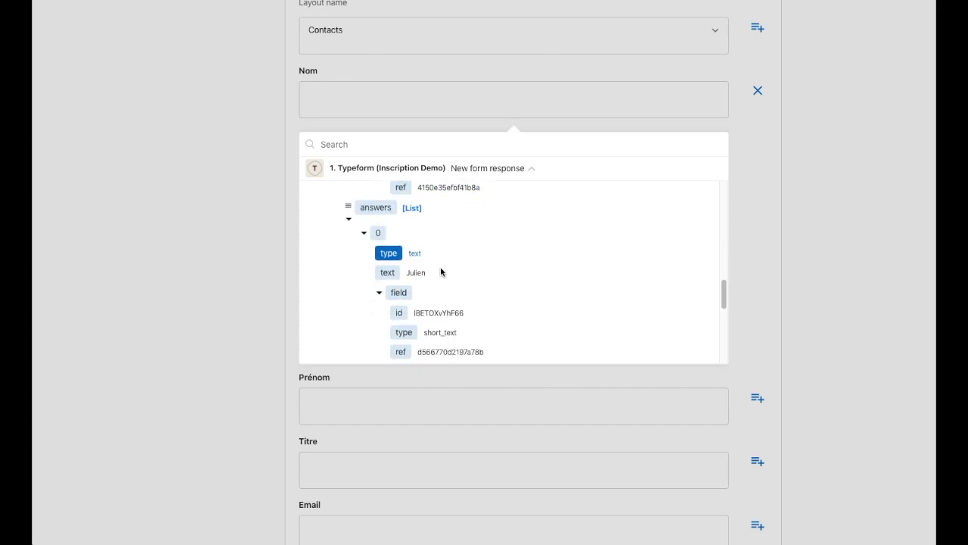
scroll(443, 265, up, 3)
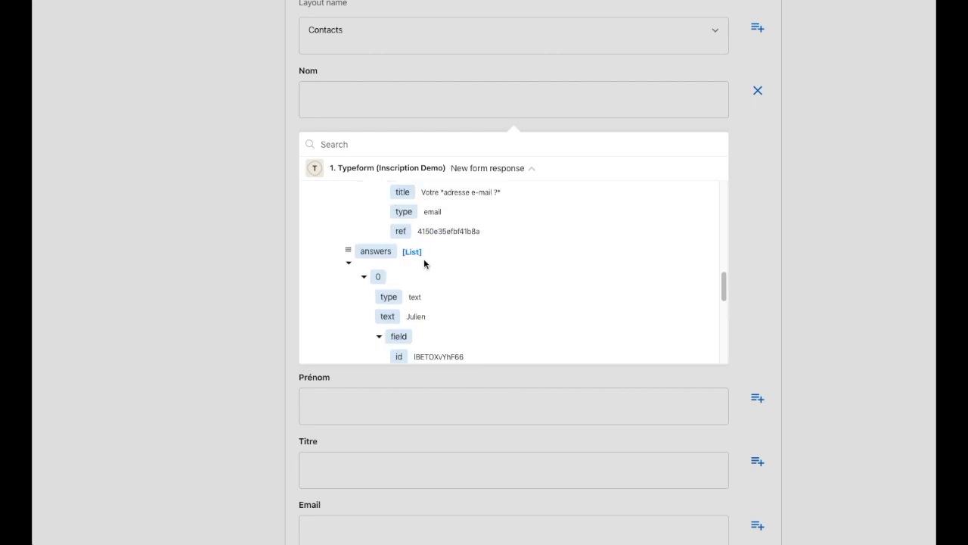
scroll(423, 264, down, 2)
scroll(425, 275, down, 1)
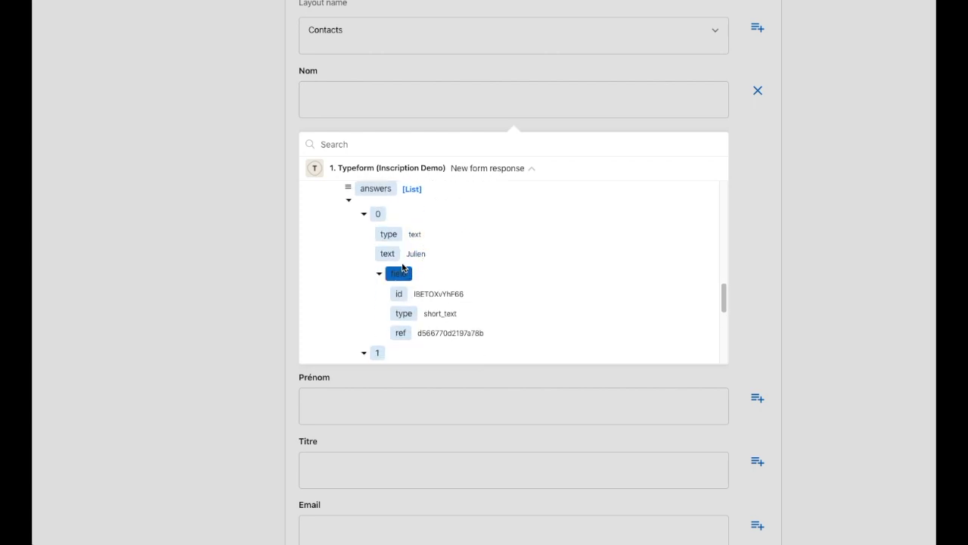
scroll(426, 277, down, 4)
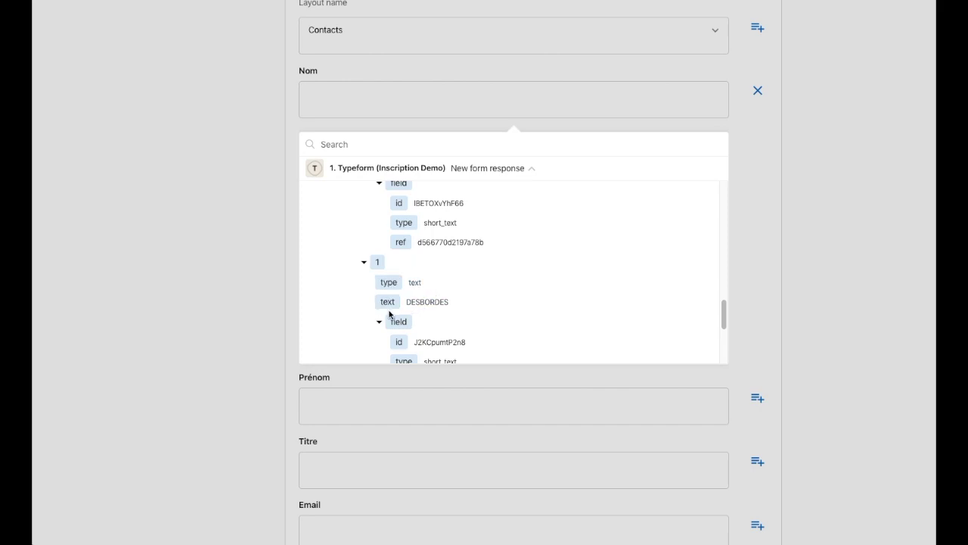
click(387, 303)
click(821, 172)
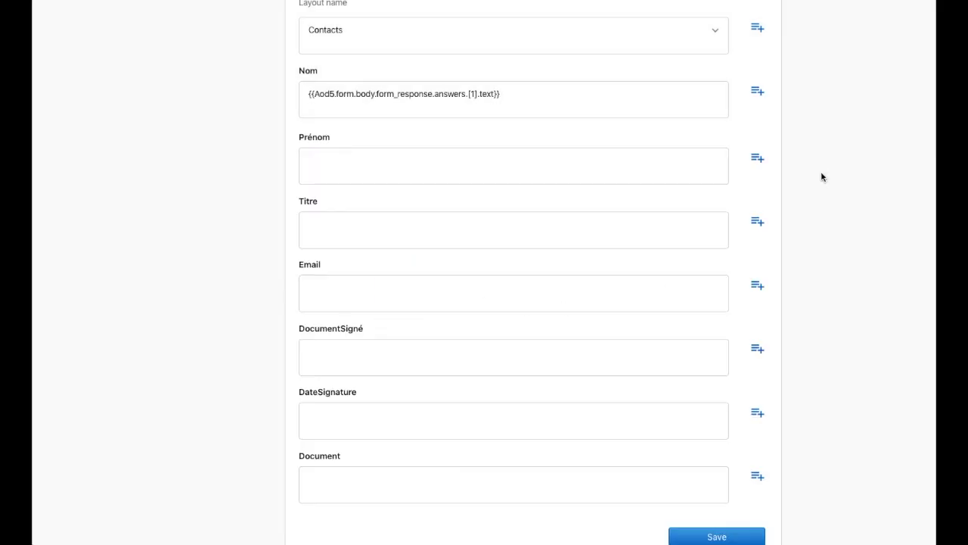
Step: Map the Prénom field to the first Typeform answer's text
click(759, 159)
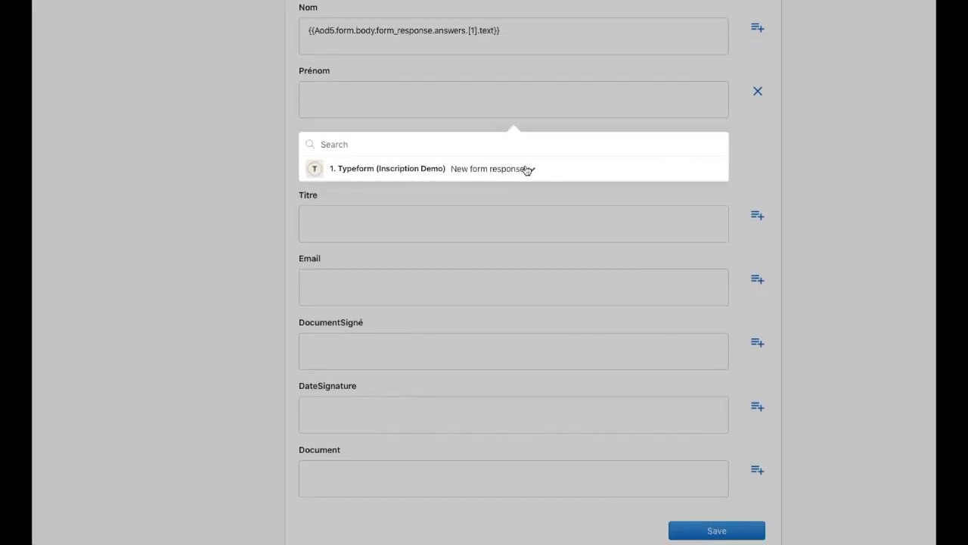
click(525, 169)
scroll(458, 260, down, 5)
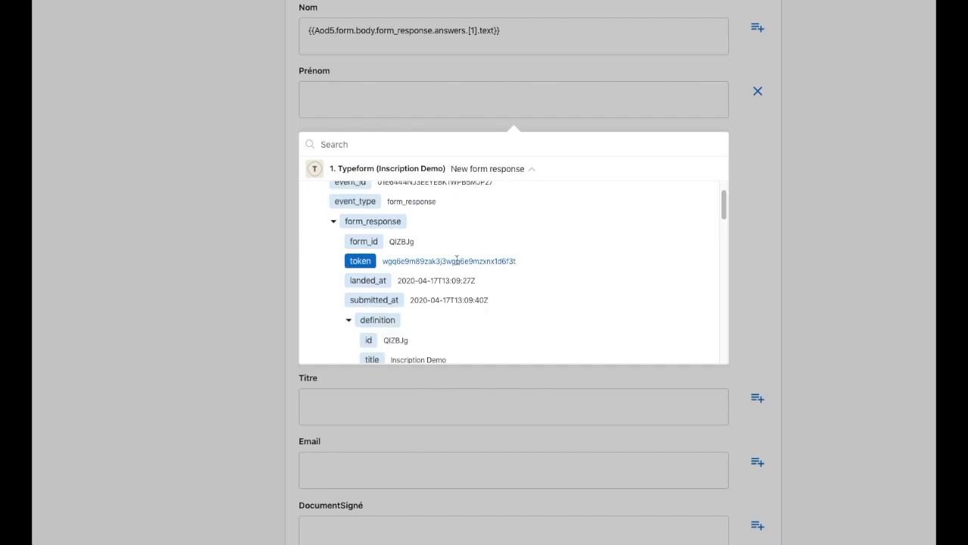
scroll(454, 269, down, 10)
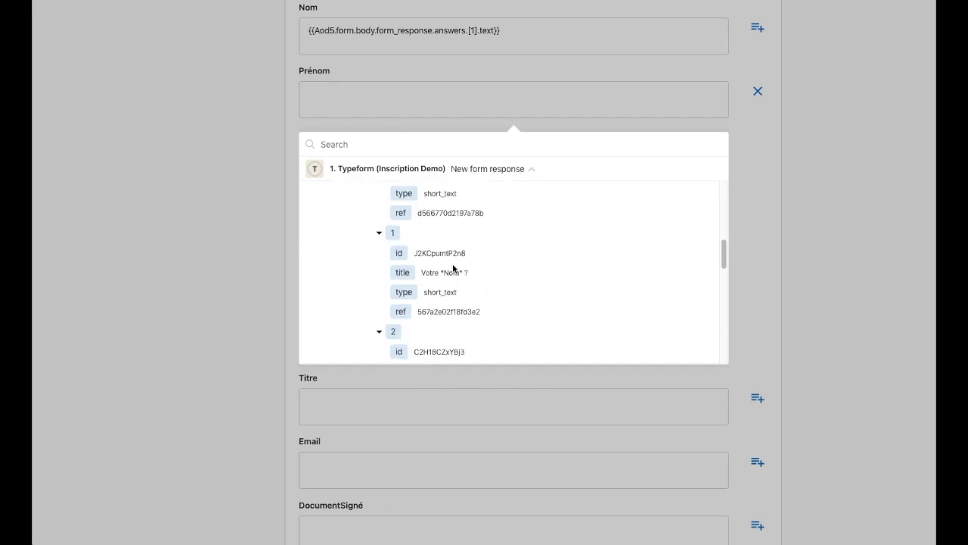
scroll(452, 270, down, 1)
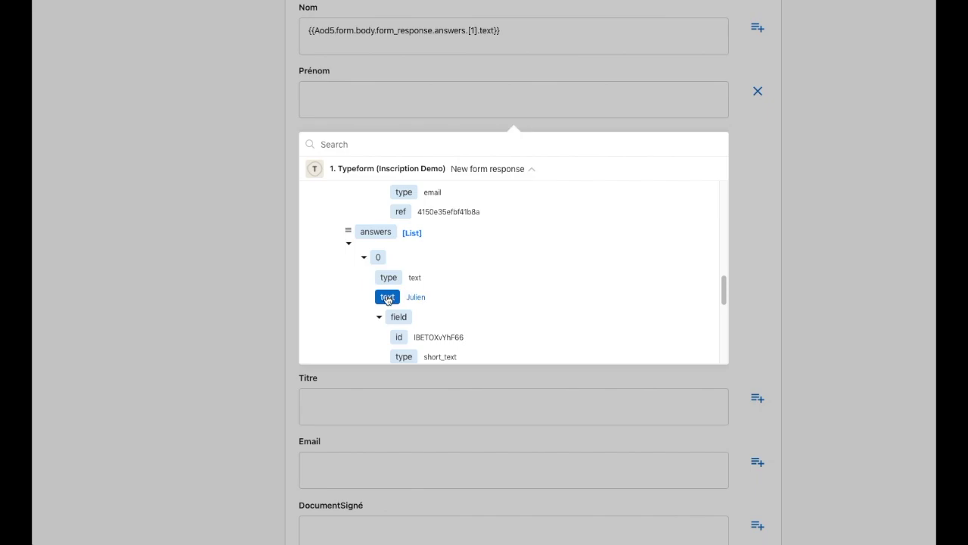
click(388, 297)
click(782, 227)
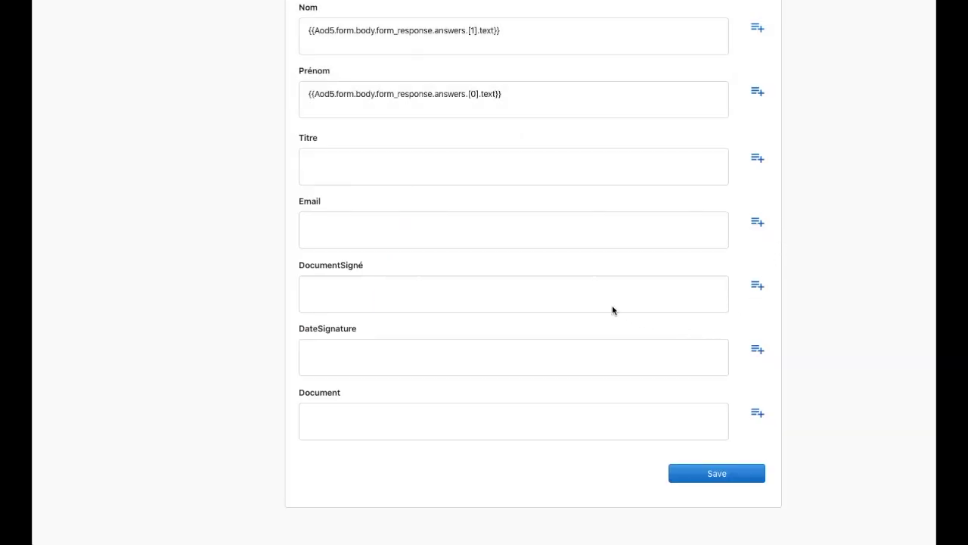
Step: Map Email to the third answer's e-mail, save the step, and enable the flow
click(757, 223)
scroll(473, 190, down, 3)
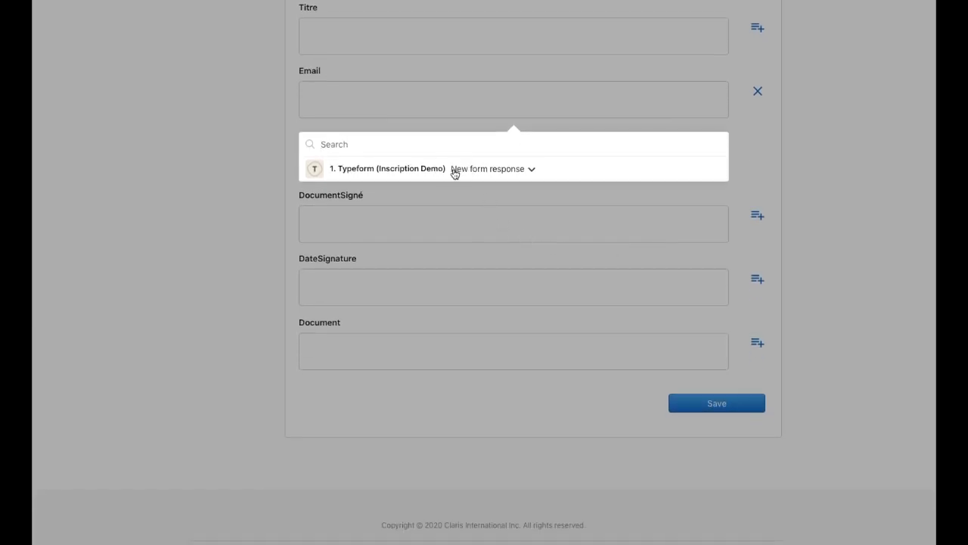
click(454, 169)
scroll(437, 268, down, 5)
scroll(437, 270, down, 5)
scroll(437, 270, down, 5)
scroll(437, 274, down, 5)
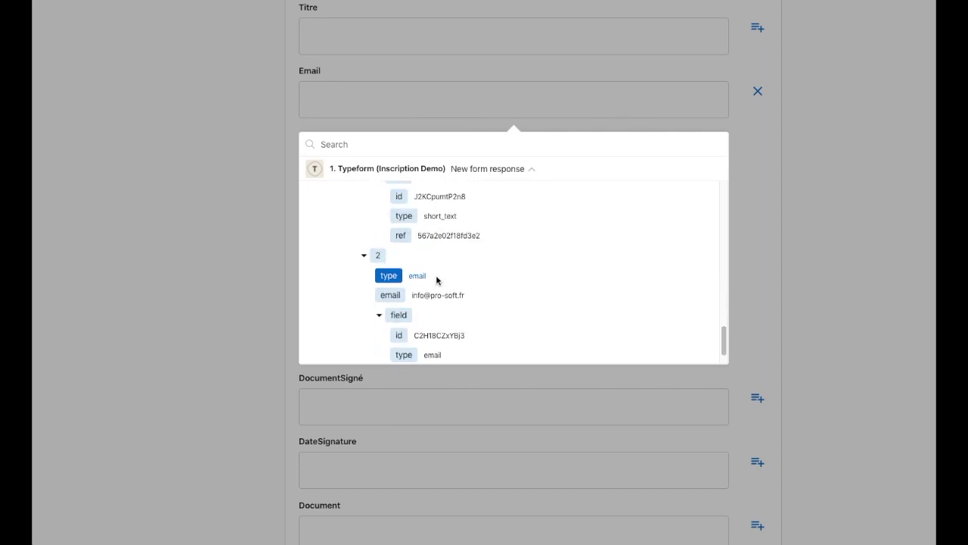
click(394, 296)
click(857, 263)
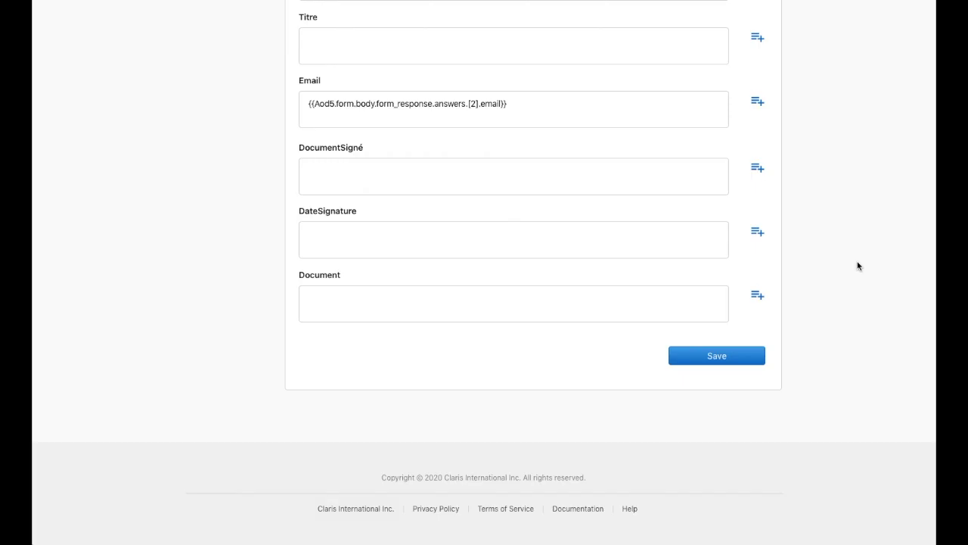
click(729, 361)
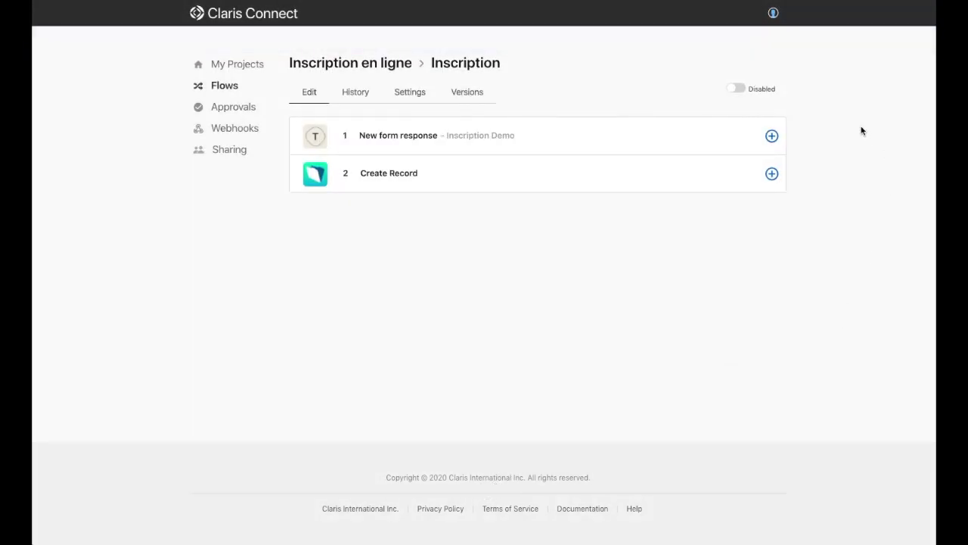
click(735, 89)
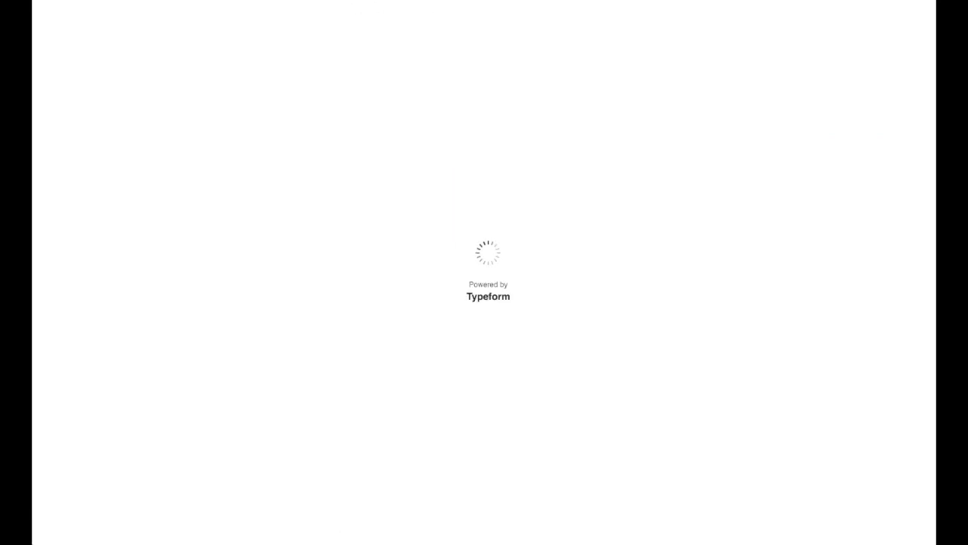
Step: Submit a Typeform response with the sample first name, last name and e-mail address
click(505, 408)
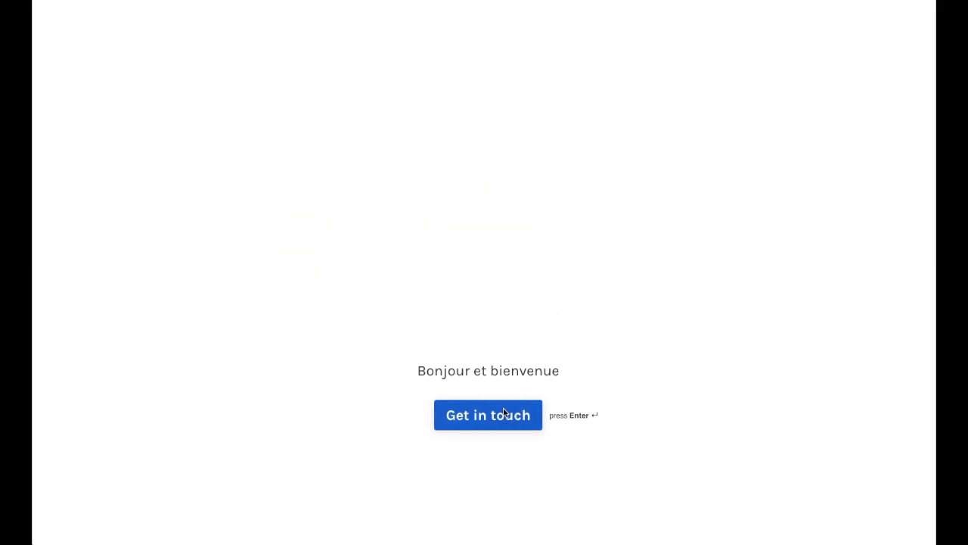
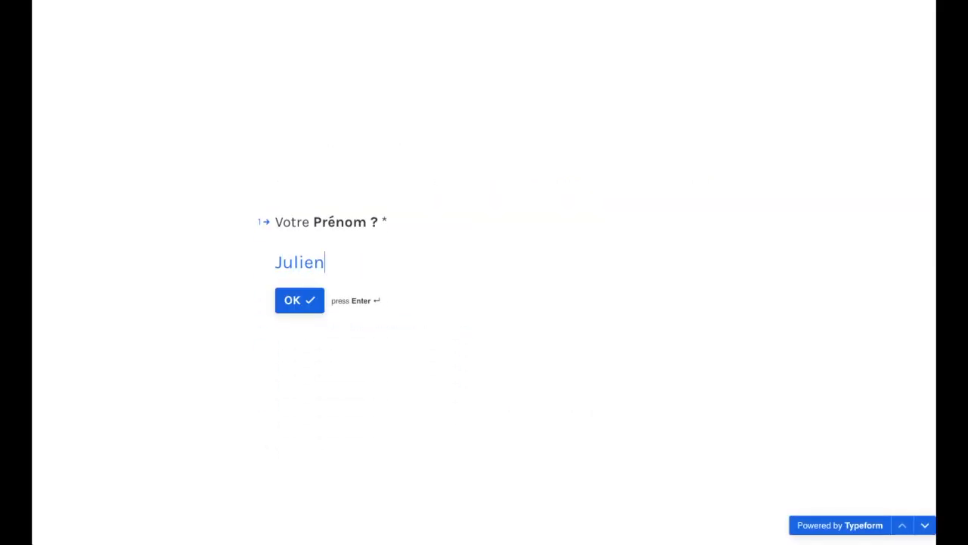
key(Return)
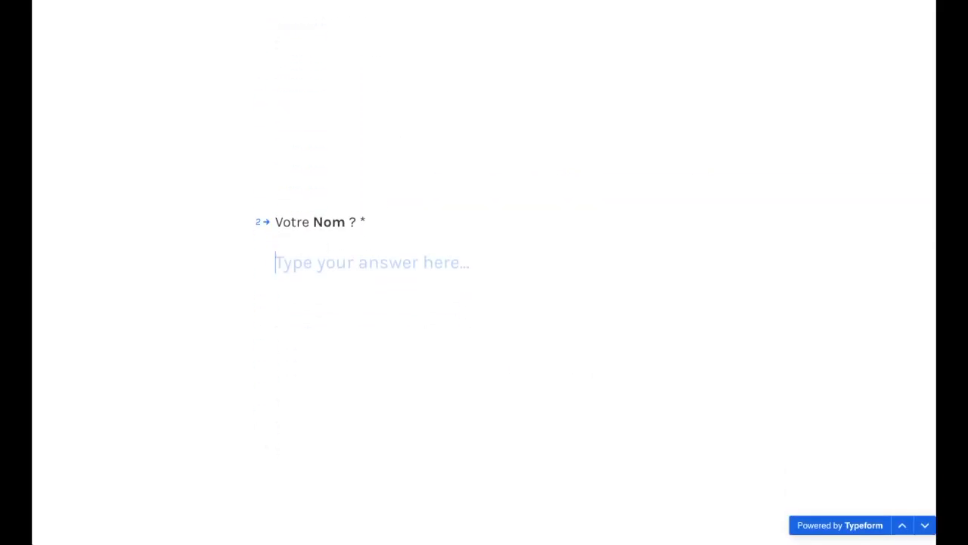
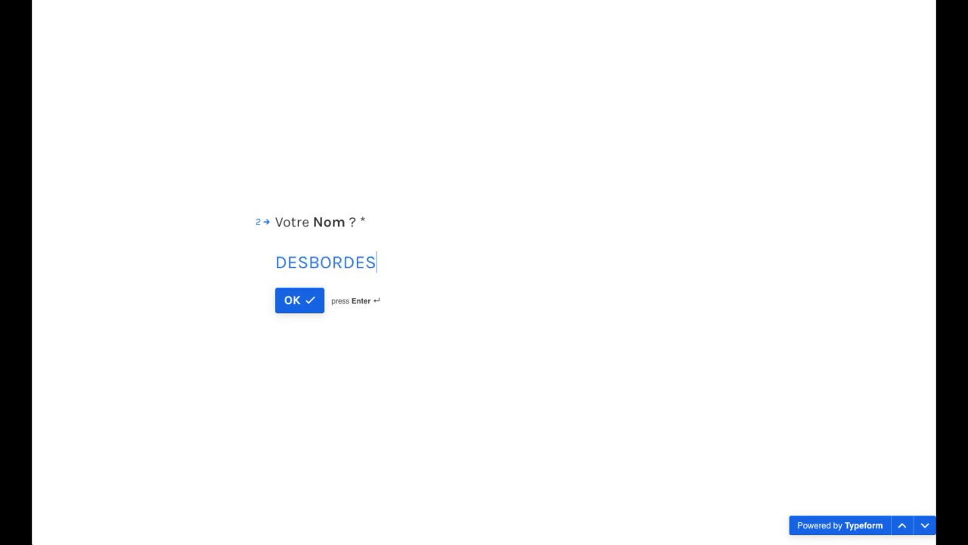
key(Return)
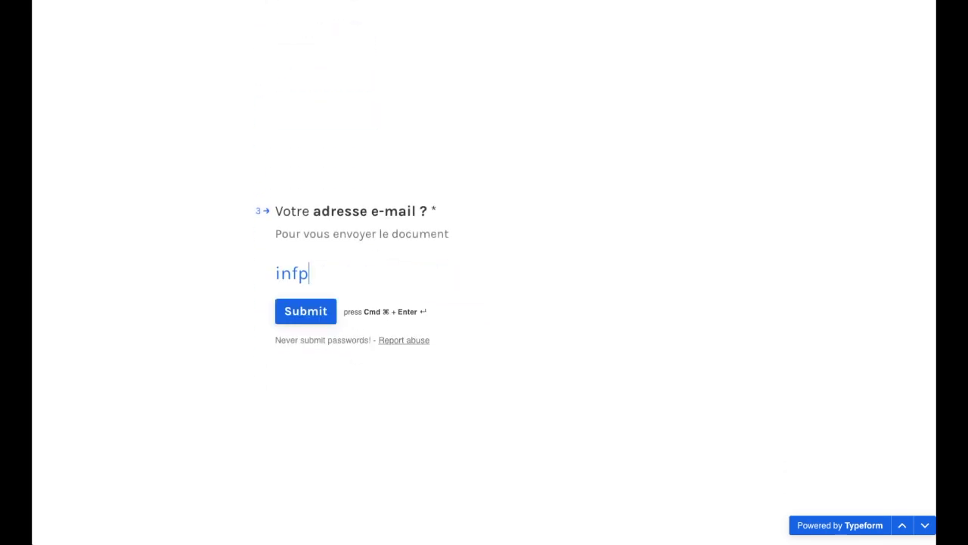
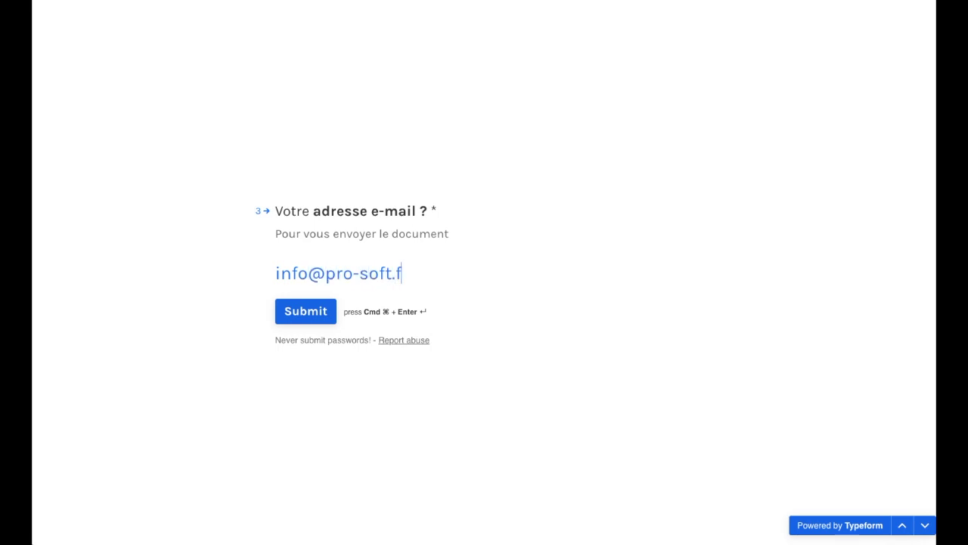
click(314, 309)
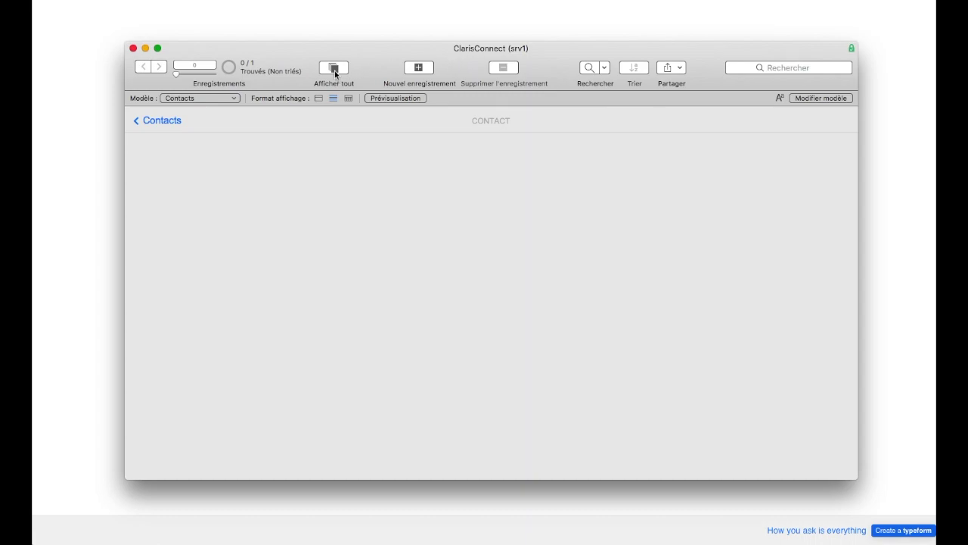
Step: Show all Contacts records in FileMaker to reveal the newly created contact
click(334, 69)
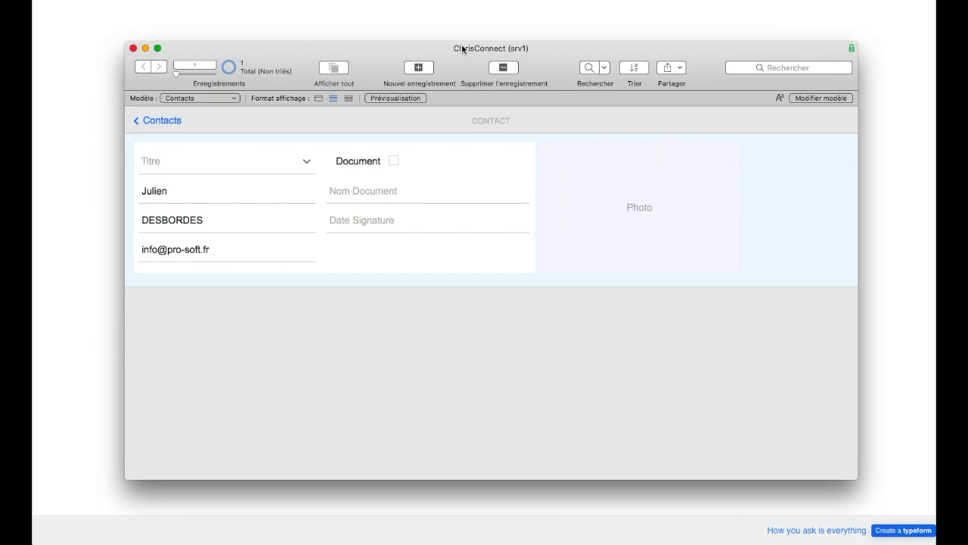
drag(464, 45, 474, 45)
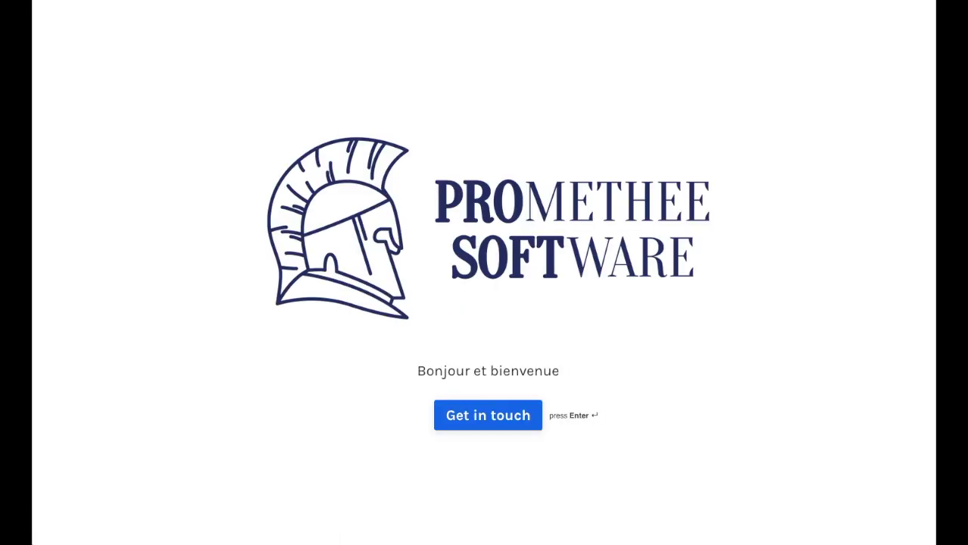
Step: Submit a second response with 'v2' names and another e-mail, check FileMaker, and reload the form
click(499, 423)
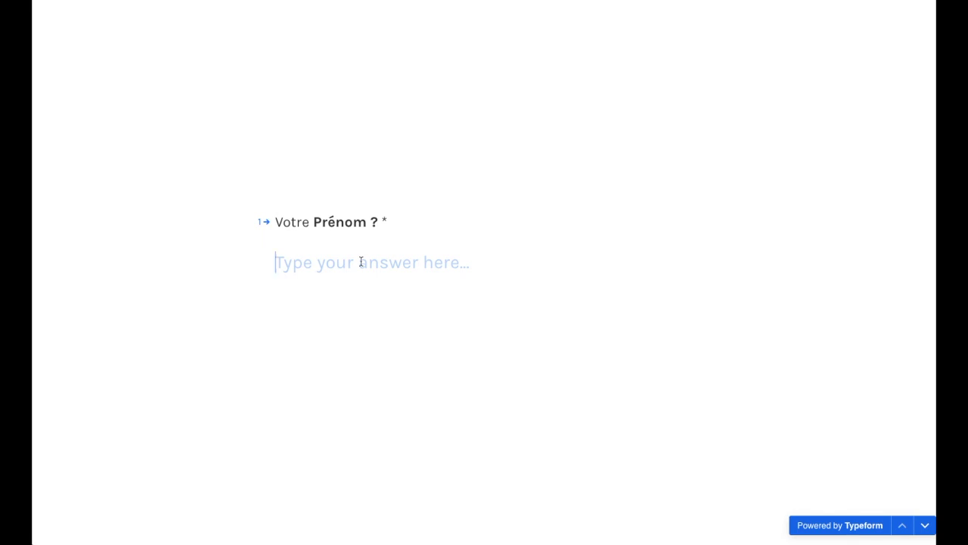
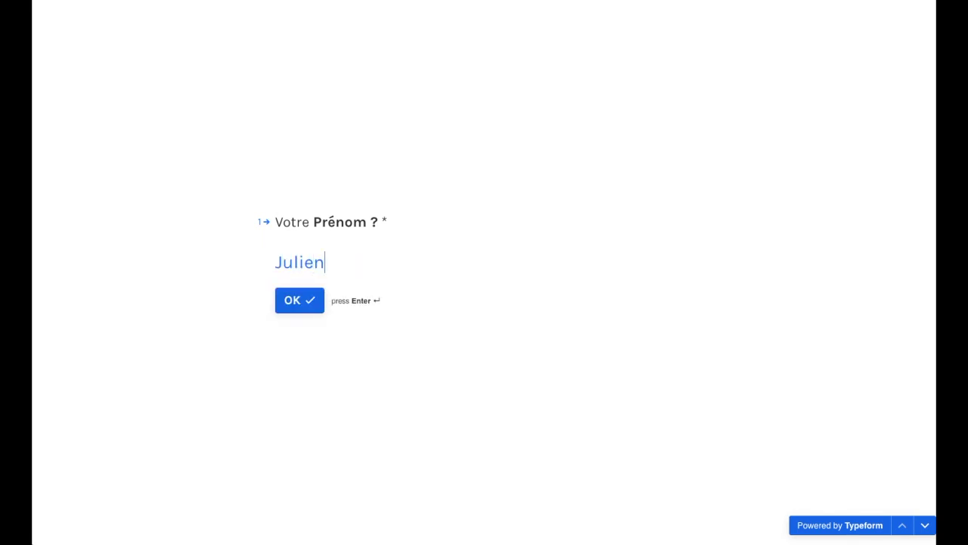
key(Return)
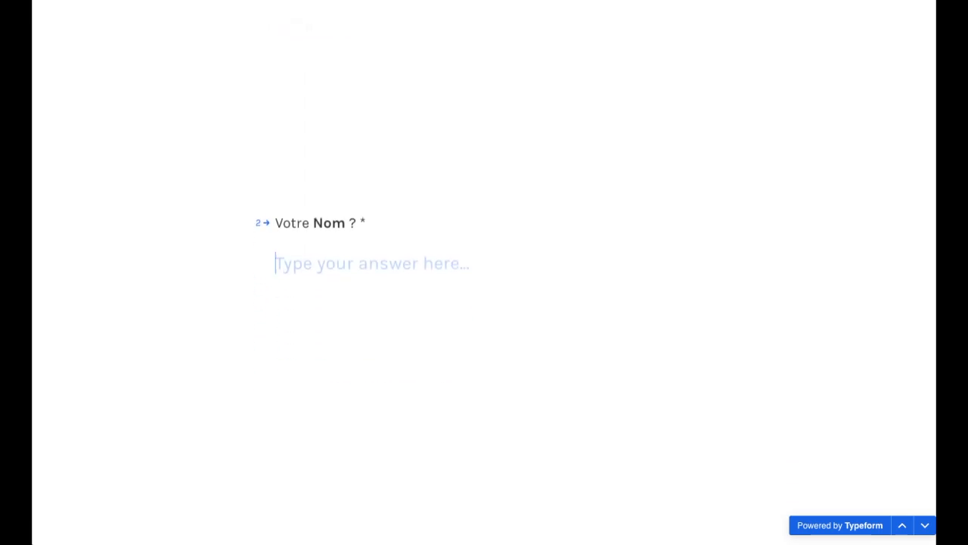
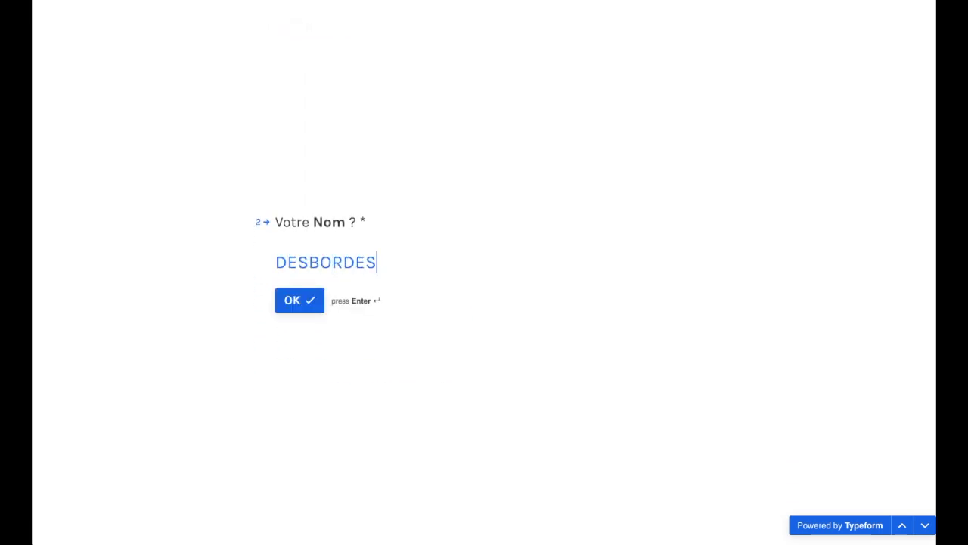
key(Return)
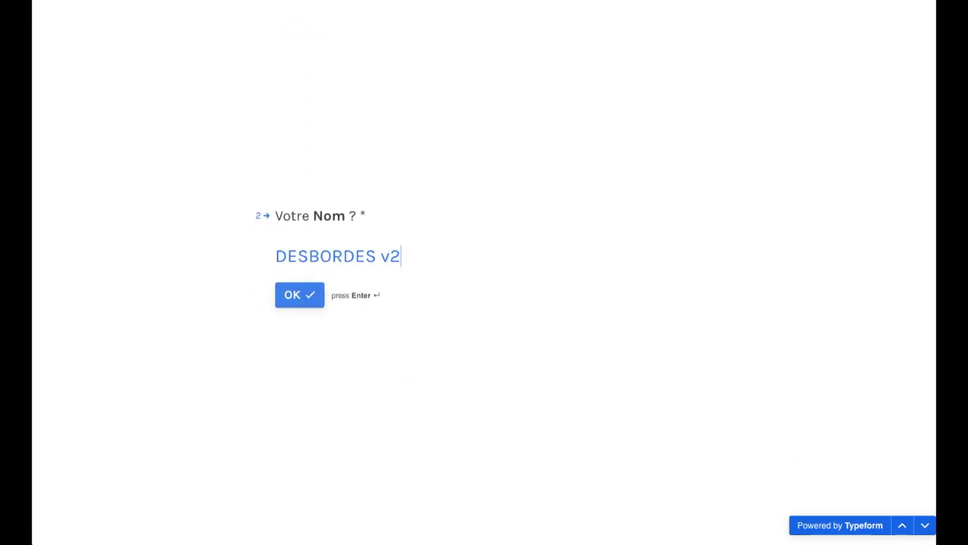
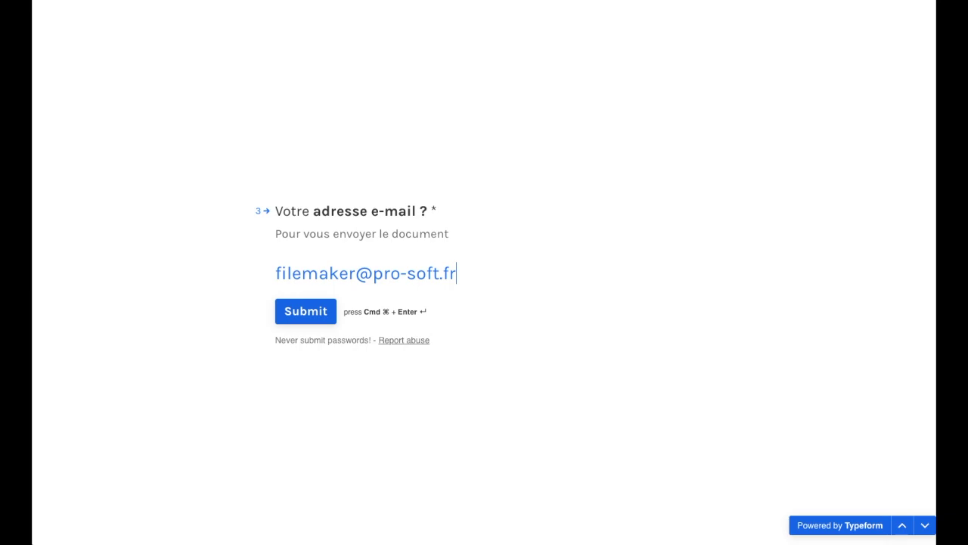
click(296, 316)
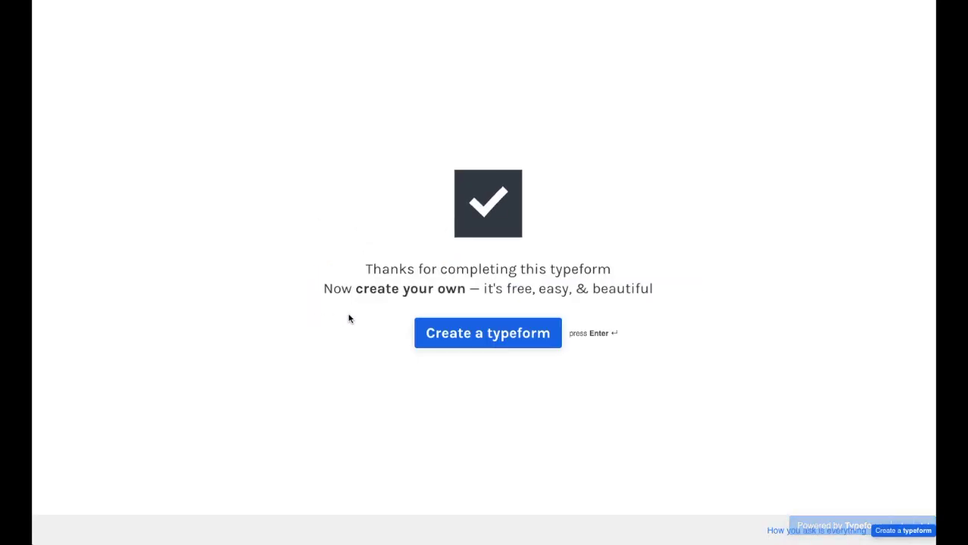
click(936, 50)
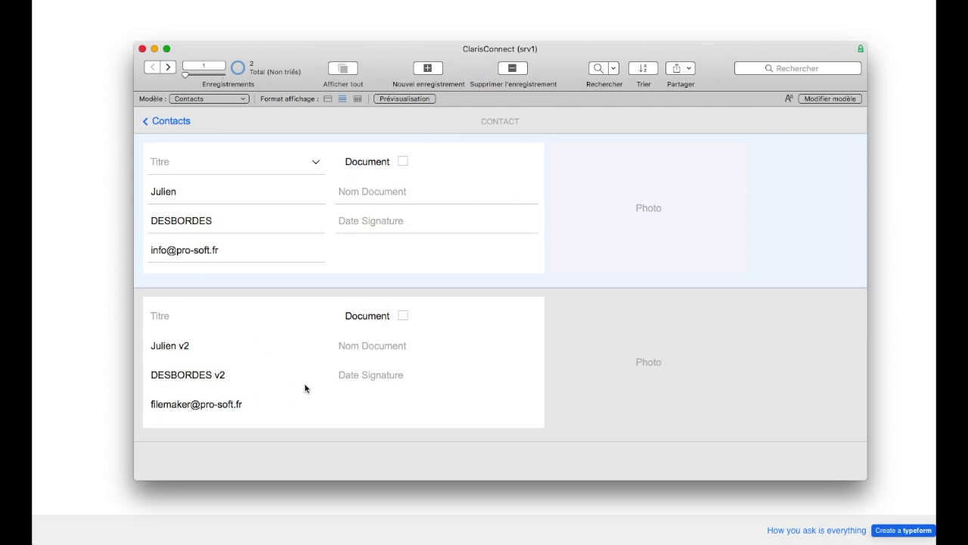
click(114, 357)
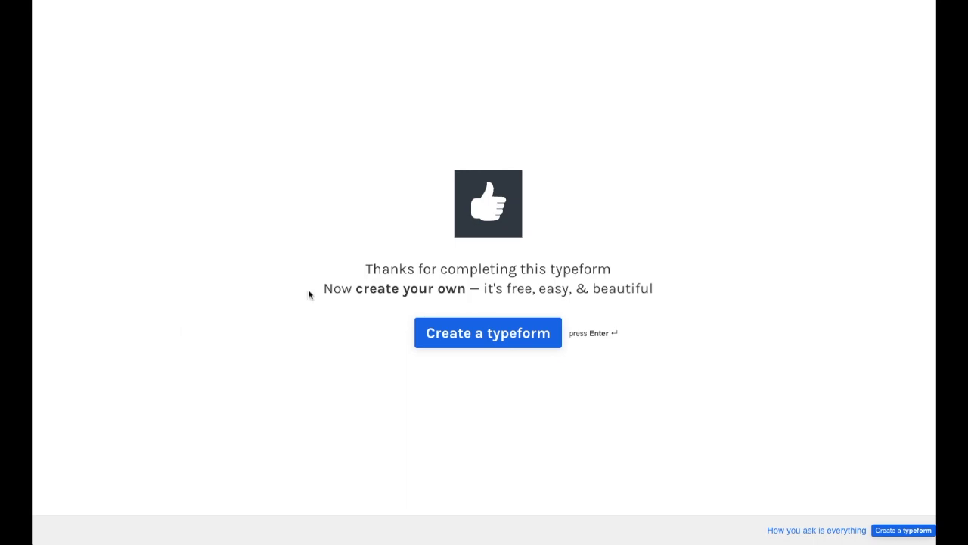
key(super+r)
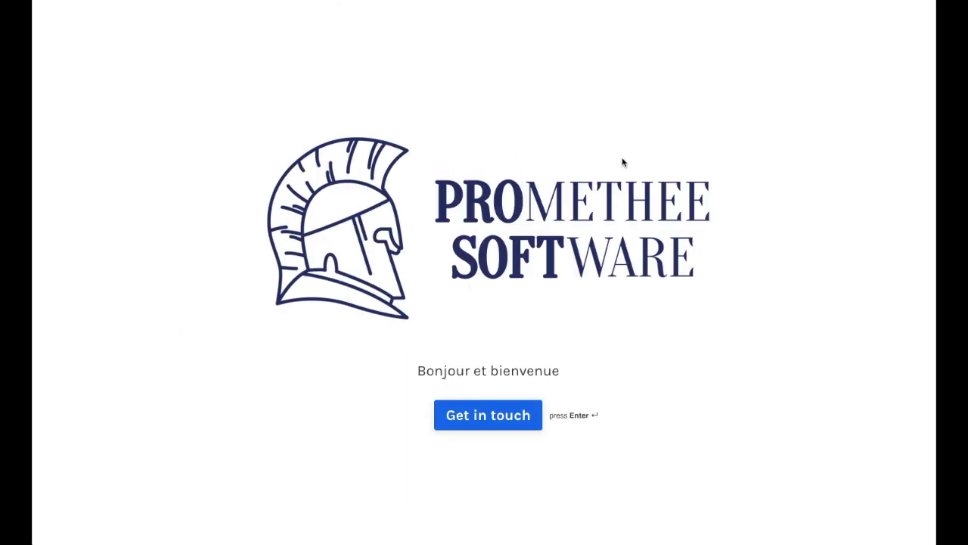
Step: Submit a third response with 'v3' first and last names and a third e-mail address
click(482, 424)
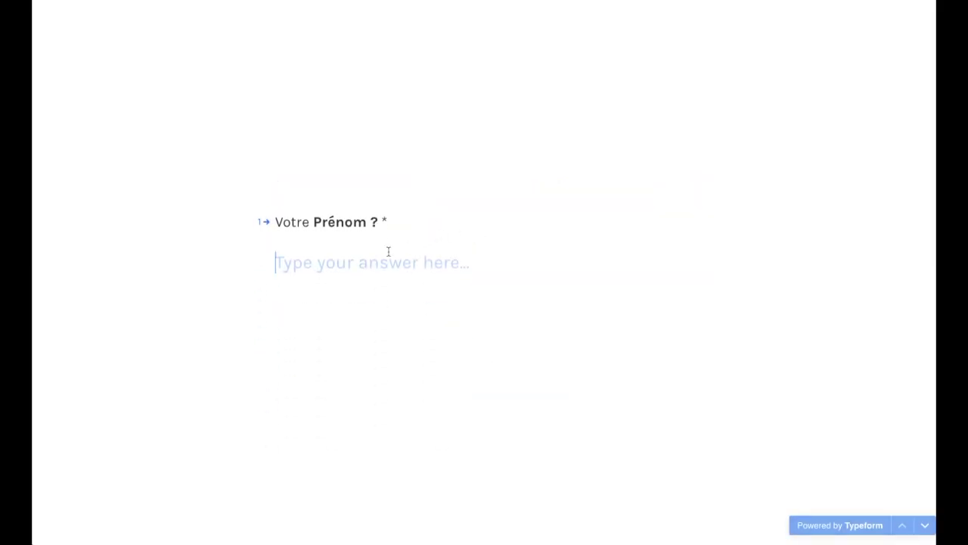
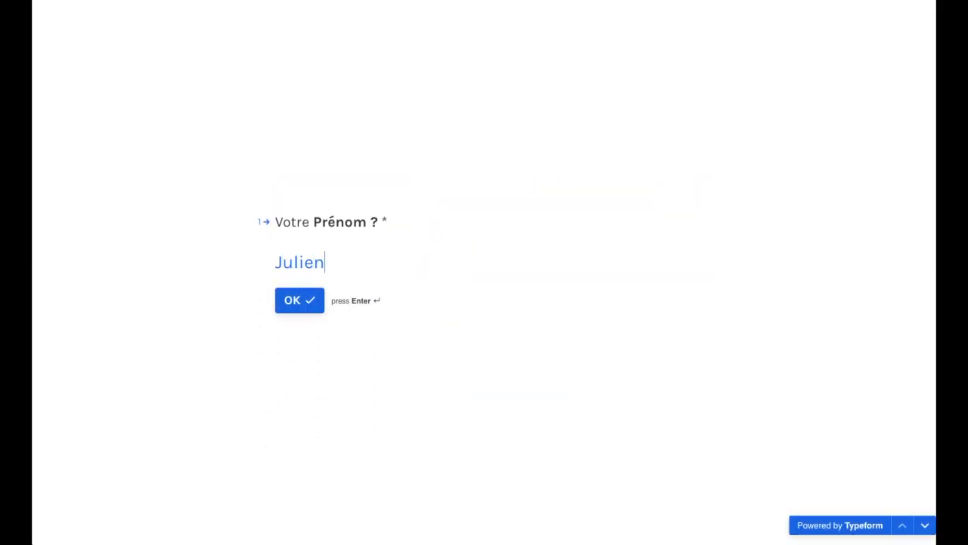
key(Return)
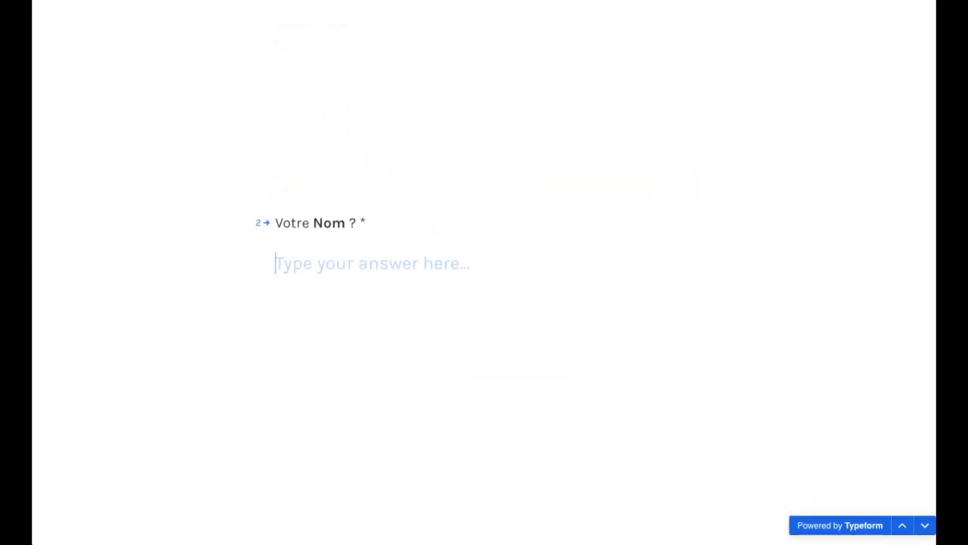
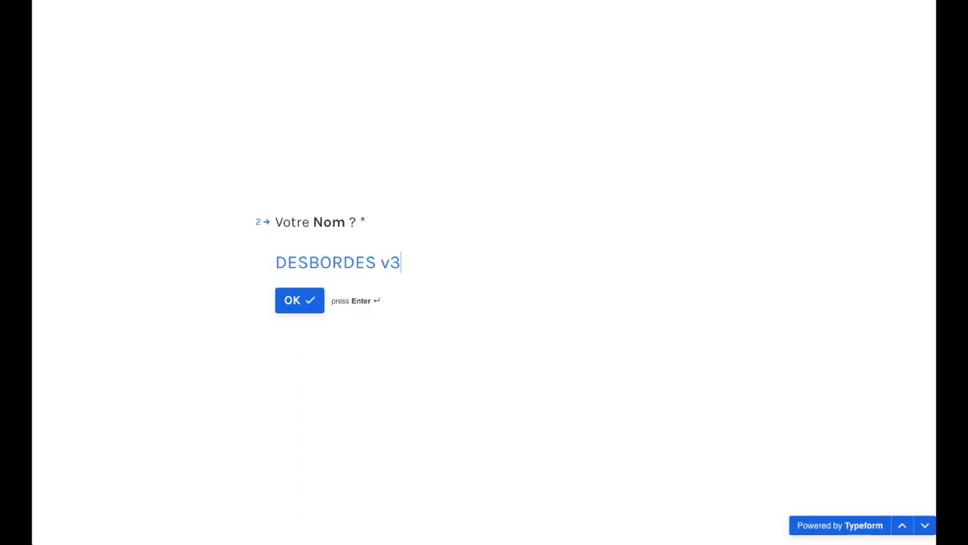
key(Return)
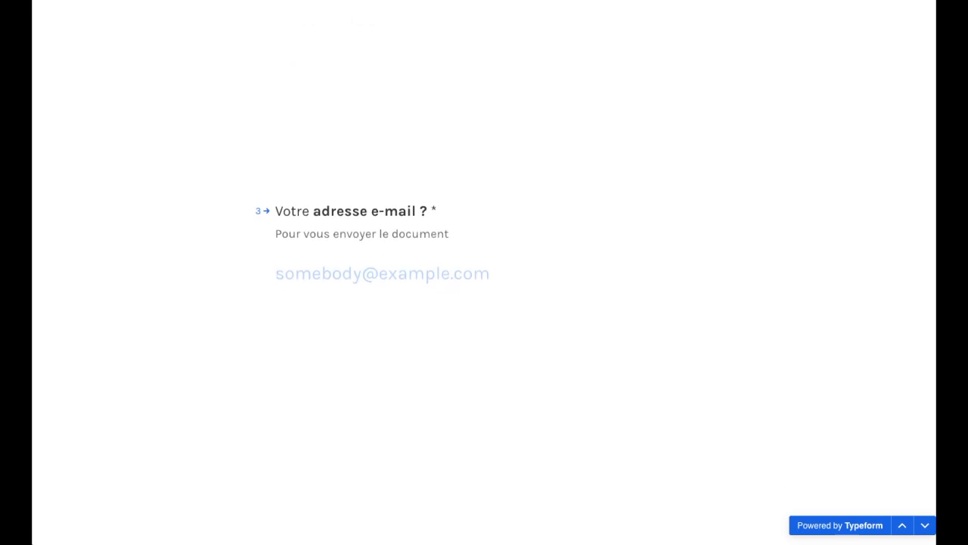
text(a)
key(BackSpace)
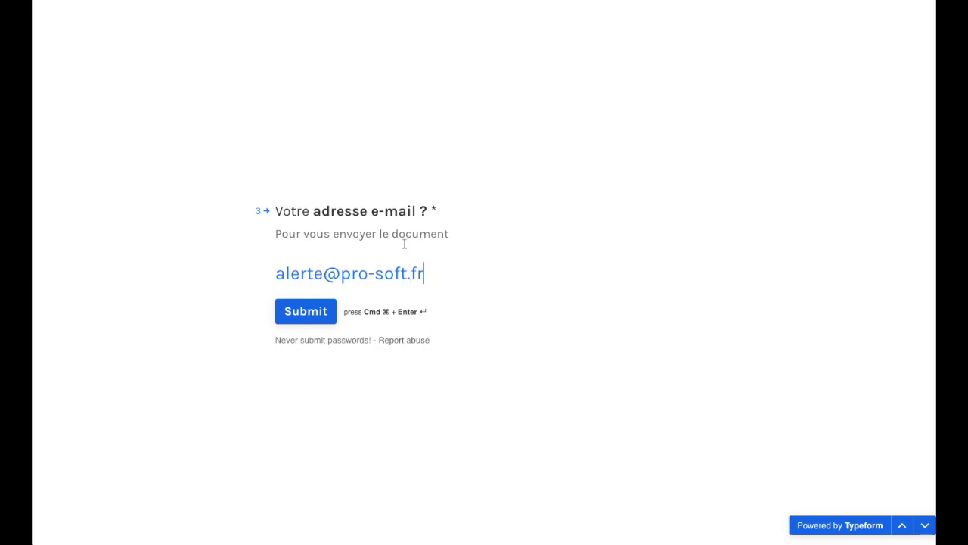
click(308, 314)
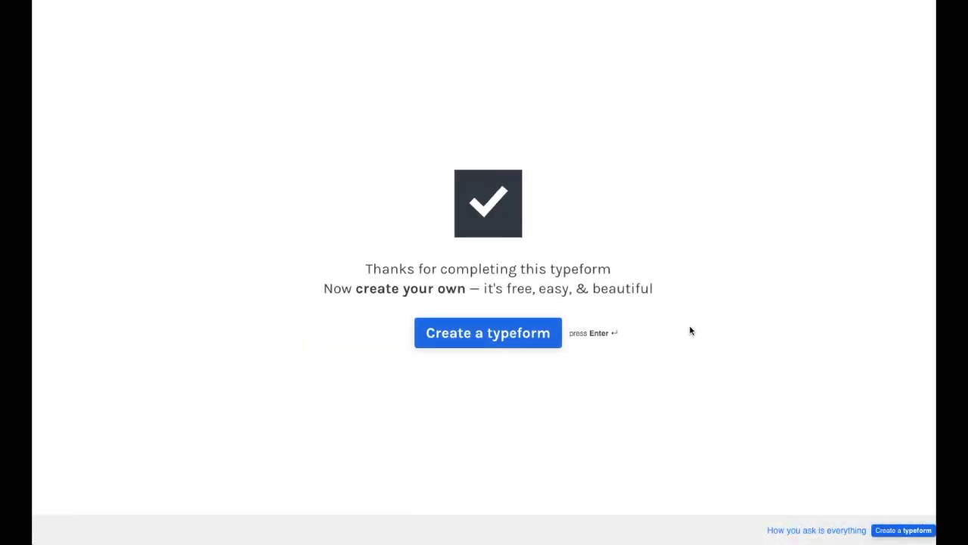
Step: Check the new contact records in FileMaker, then return to the Claris Connect flow page
click(950, 50)
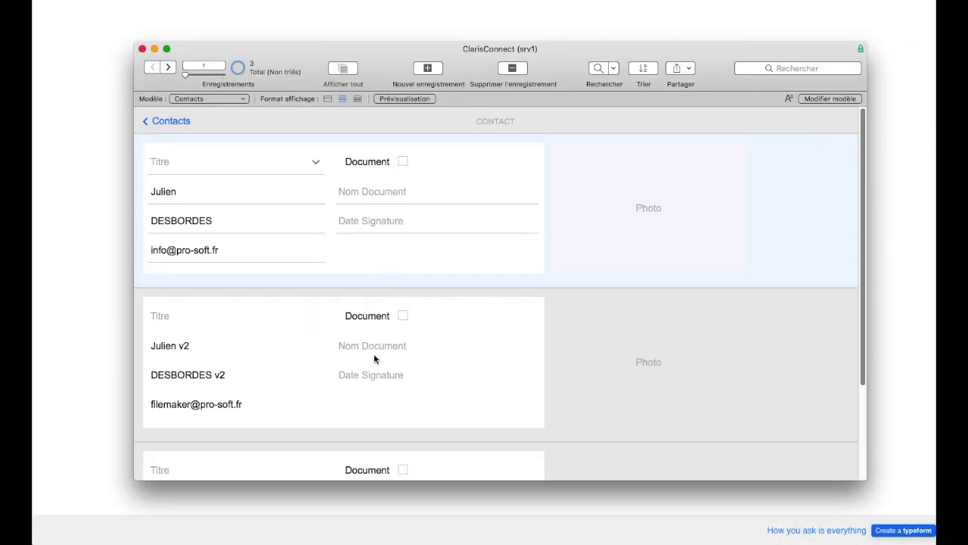
scroll(376, 359, down, 5)
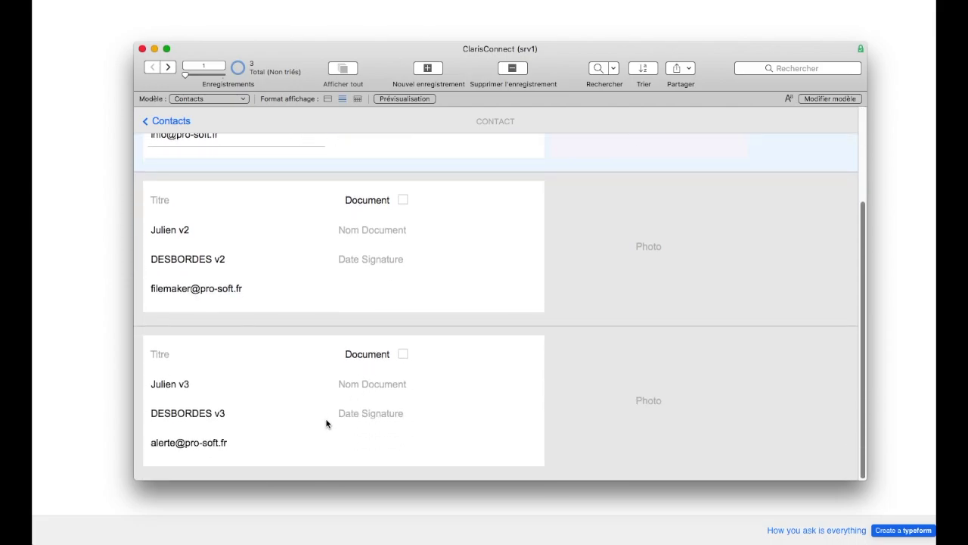
click(123, 329)
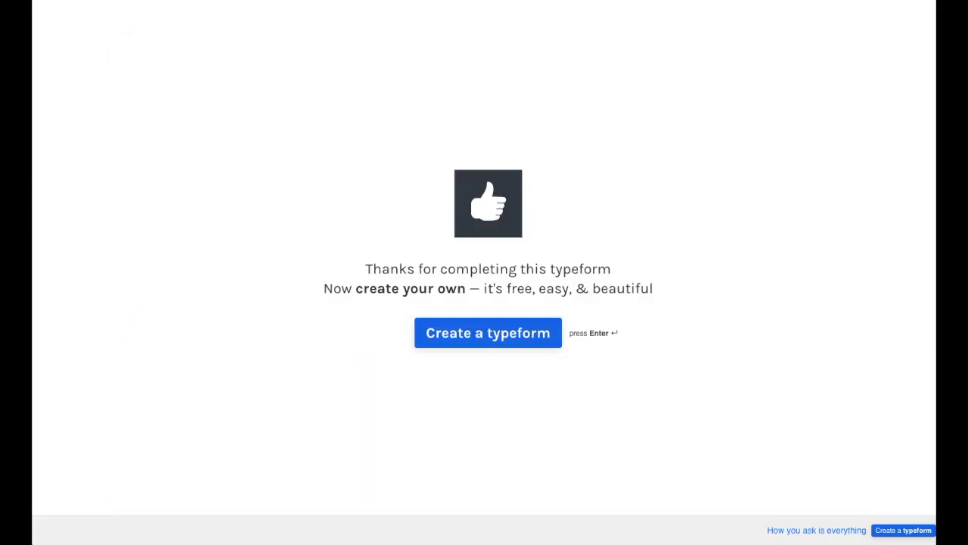
click(372, 0)
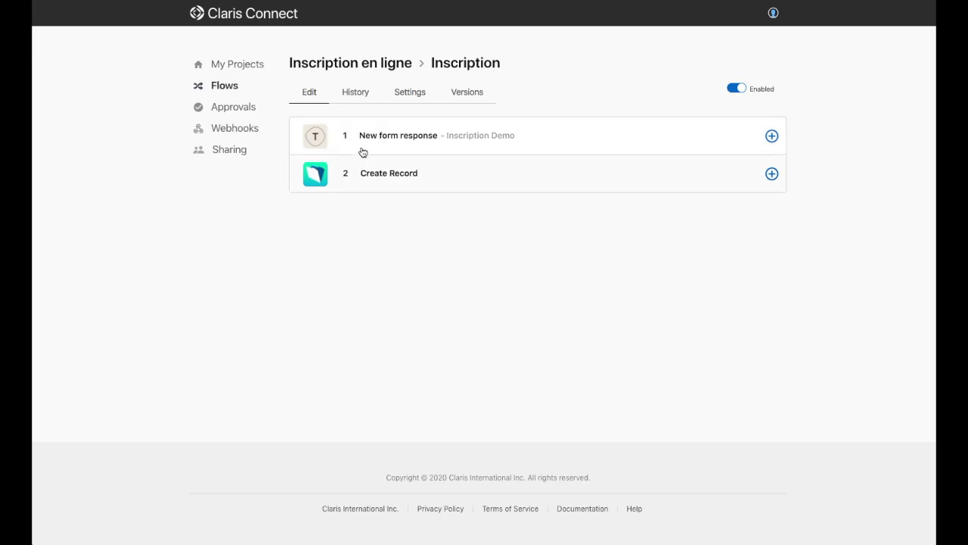
Step: Review the Inscription flow's run history, then reopen 'Inscription en ligne' from the projects list
click(357, 93)
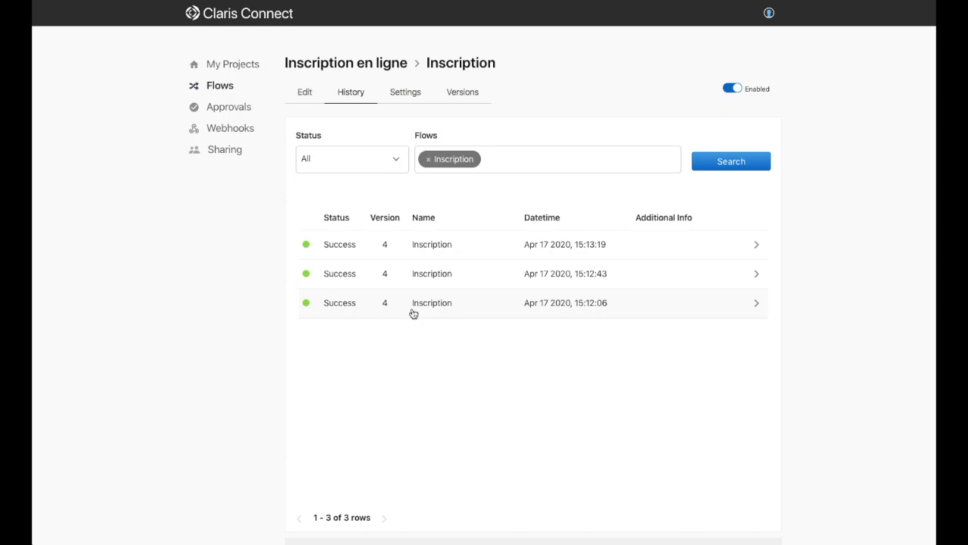
click(241, 64)
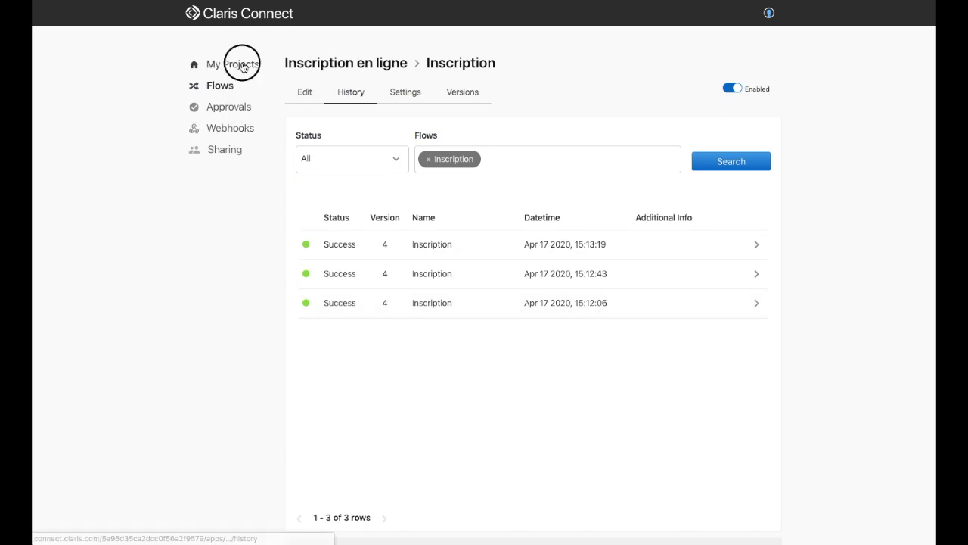
click(432, 173)
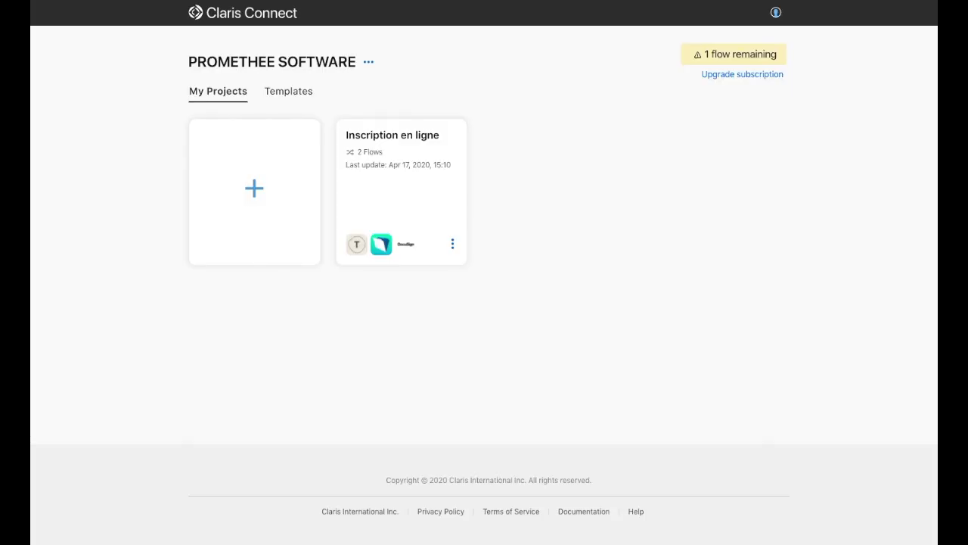
Step: Open the Inscription en ligne project's Signature flow and re-save its Document signed/completed trigger
click(384, 156)
click(506, 220)
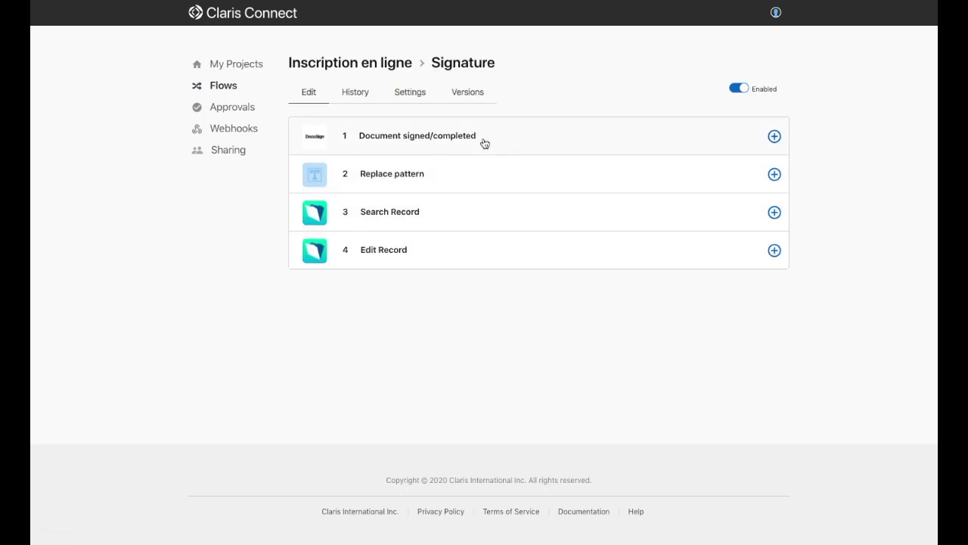
click(484, 144)
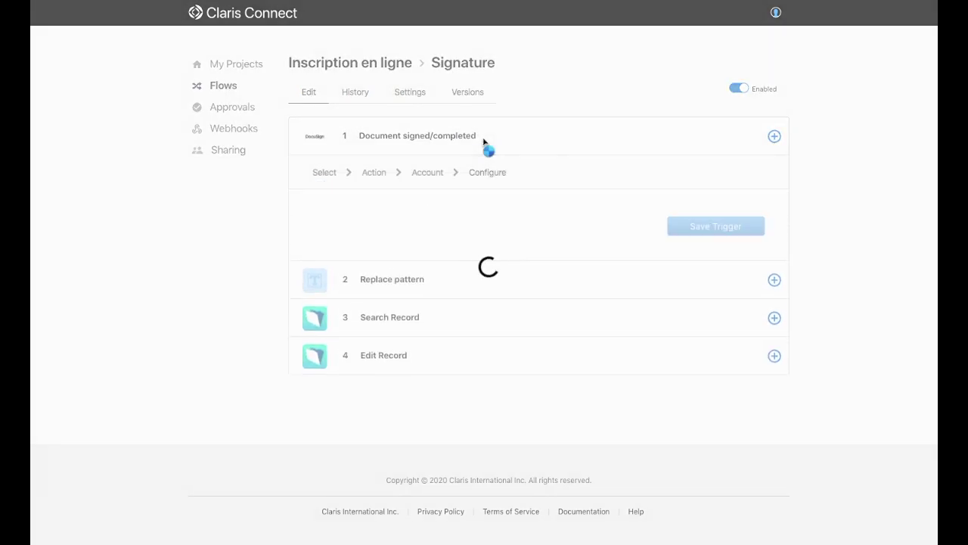
click(730, 315)
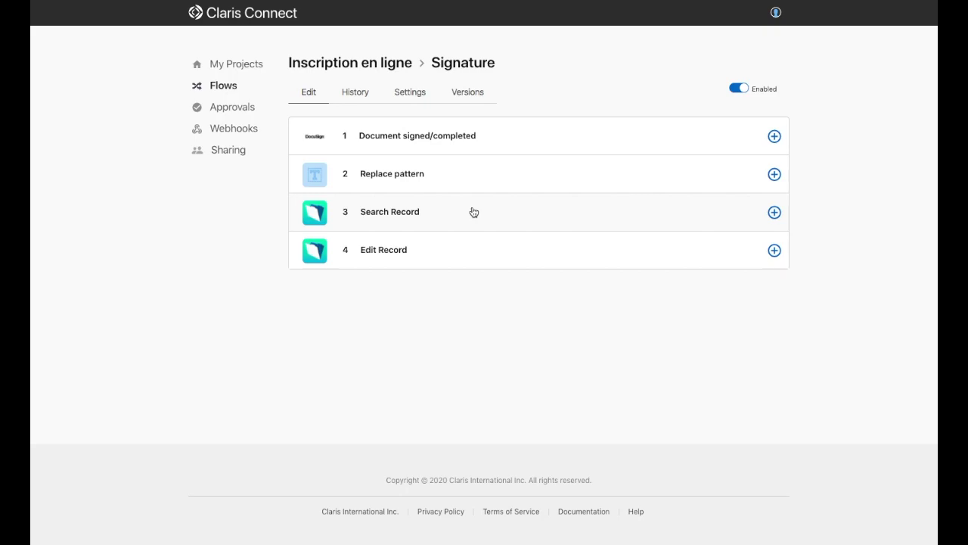
Step: Review the Edit Record step's Contacts layout and Record Id settings
click(471, 255)
scroll(469, 254, down, 1)
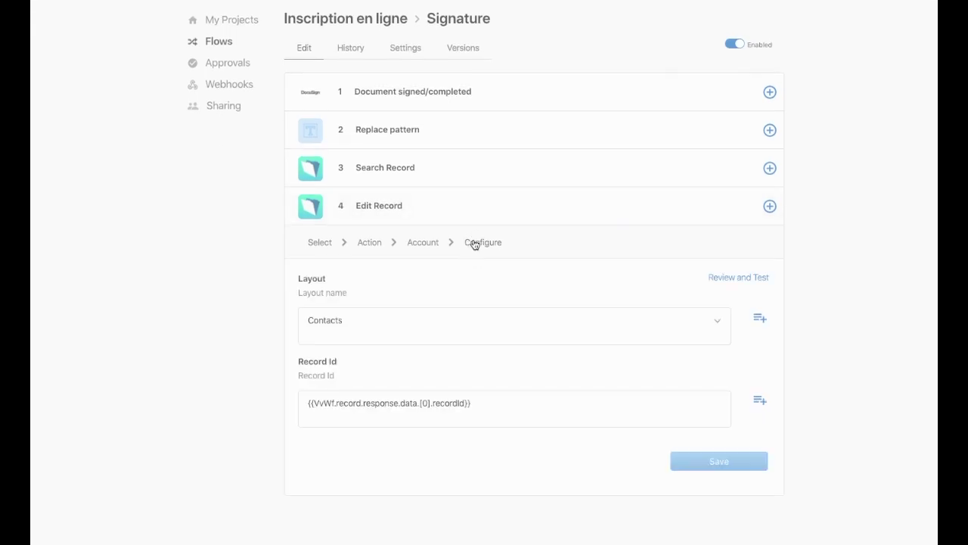
scroll(535, 240, down, 3)
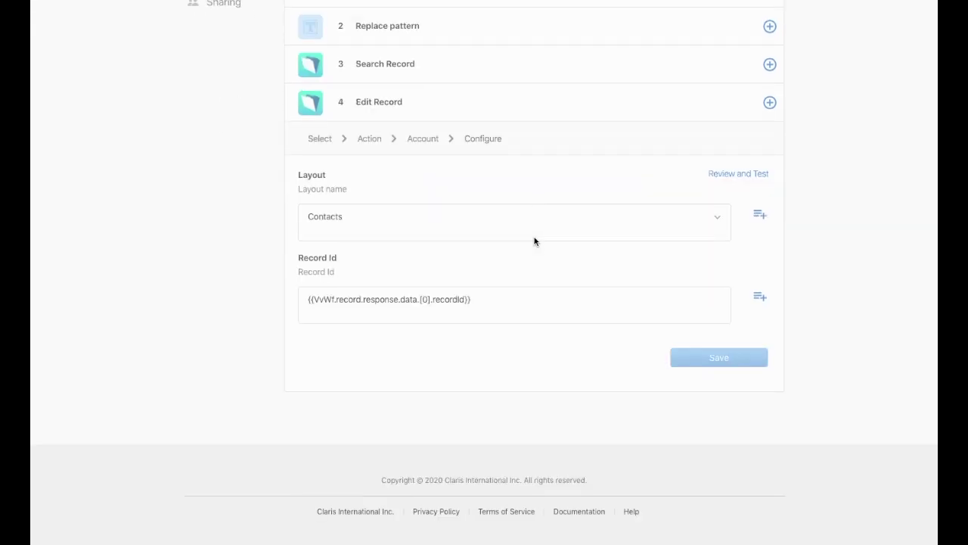
scroll(535, 238, up, 3)
click(483, 250)
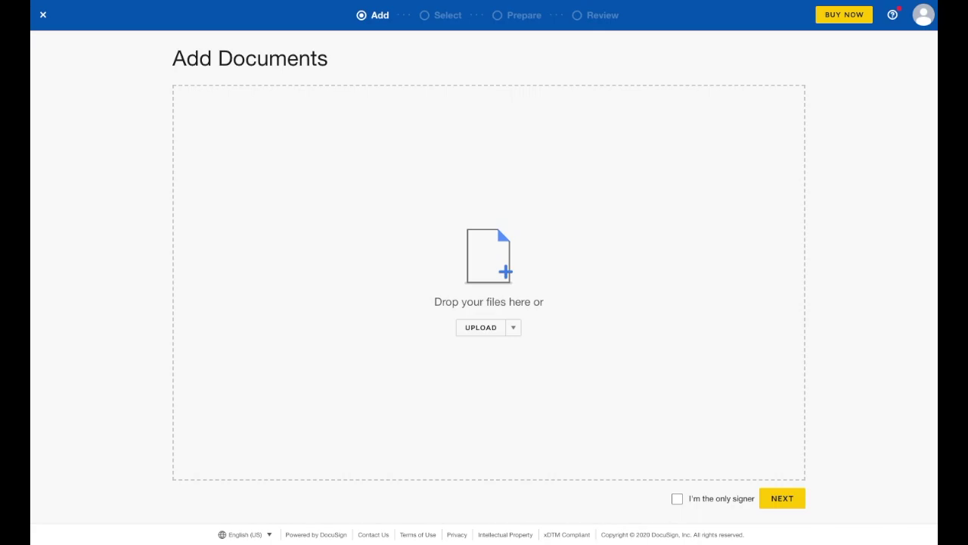
Step: Add the Attestation de demo.docx template to a new DocuSign envelope
click(514, 328)
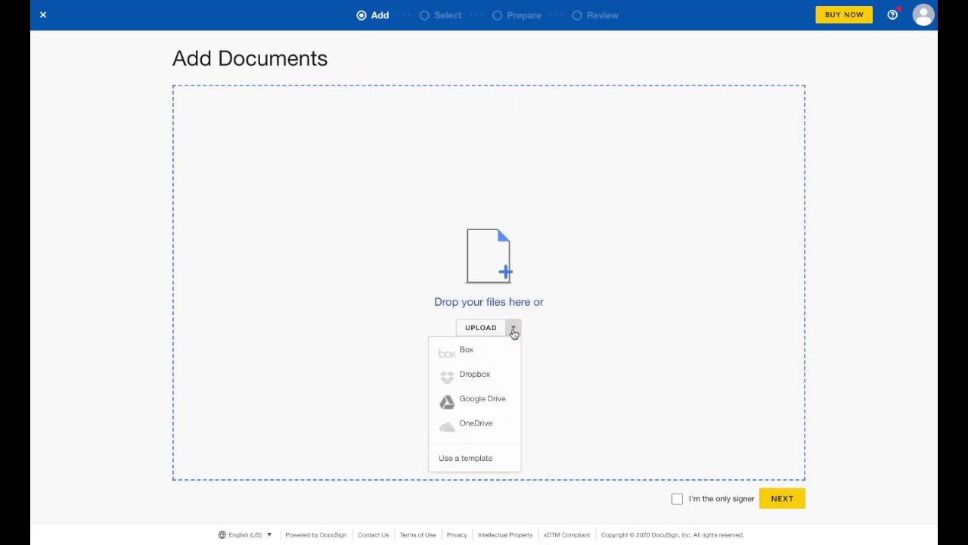
click(483, 458)
click(370, 168)
click(287, 284)
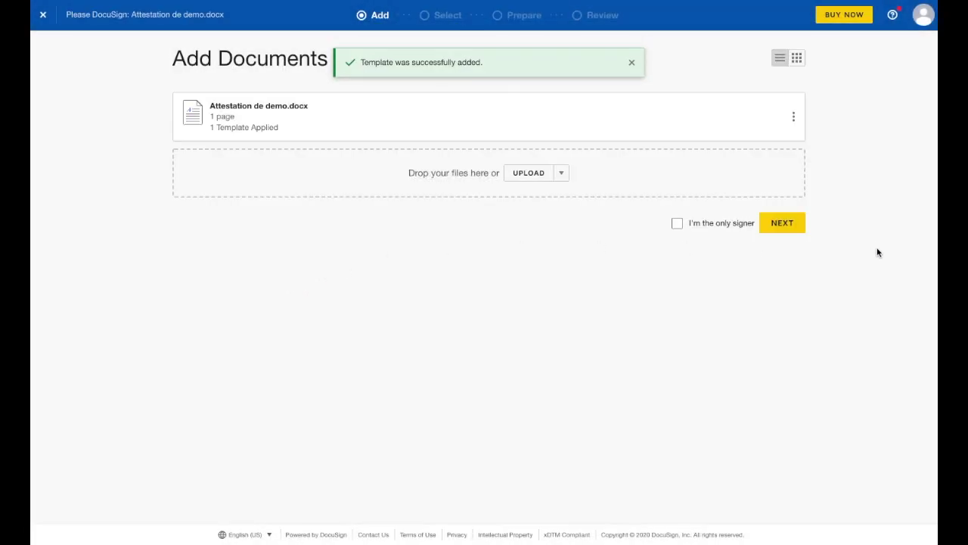
click(779, 225)
Step: Enter the signer's name and e-mail address, then send the envelope
click(387, 234)
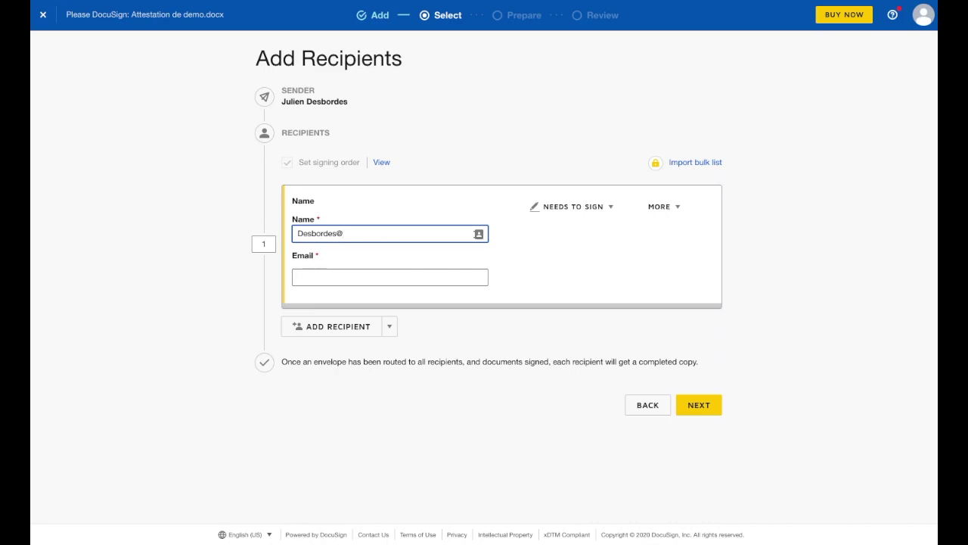
key(Tab)
key(Tab)
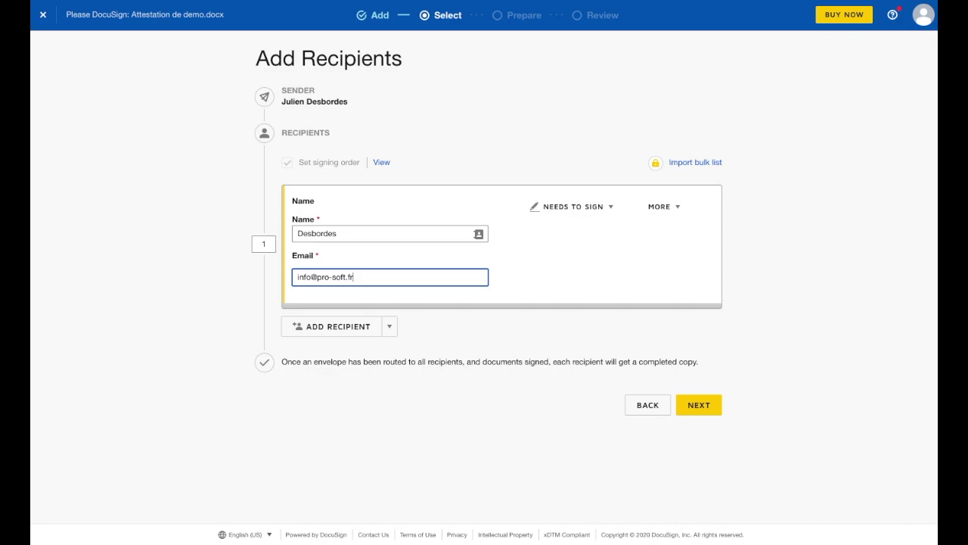
click(694, 407)
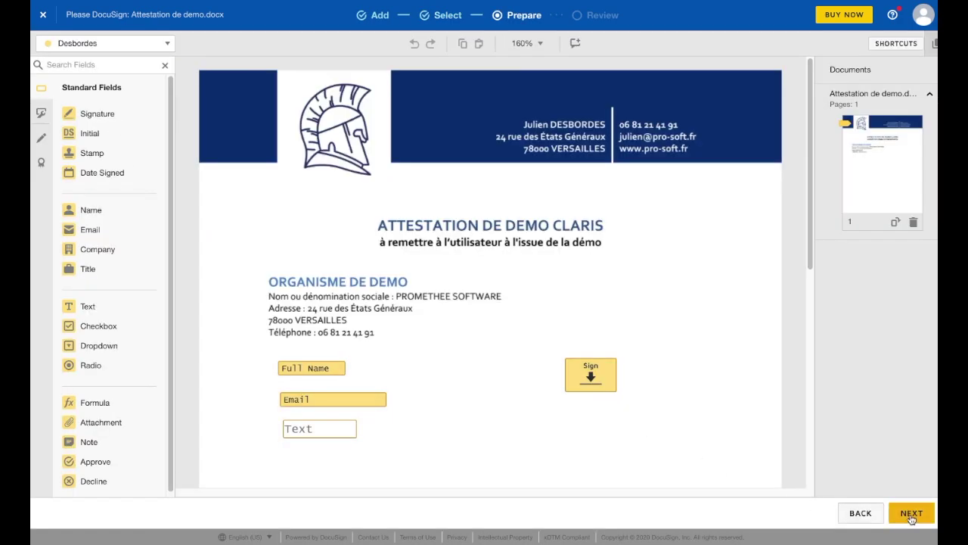
click(911, 514)
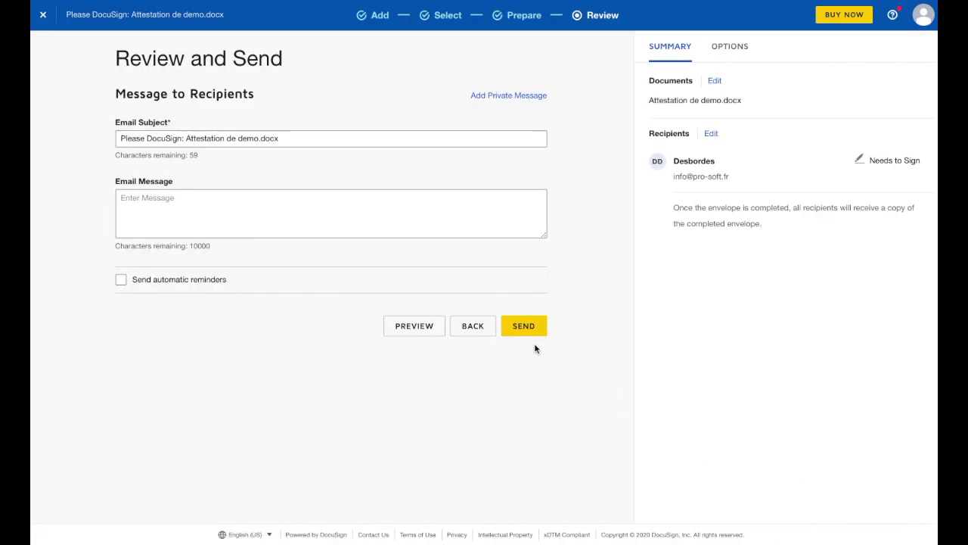
click(529, 335)
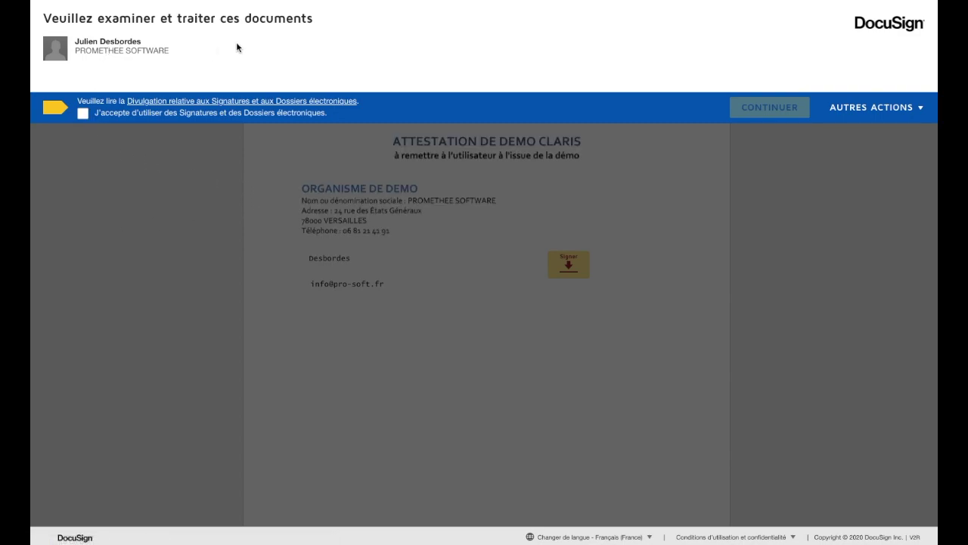
Step: Accept electronic signatures and go through the document's required name and e-mail fields
click(83, 113)
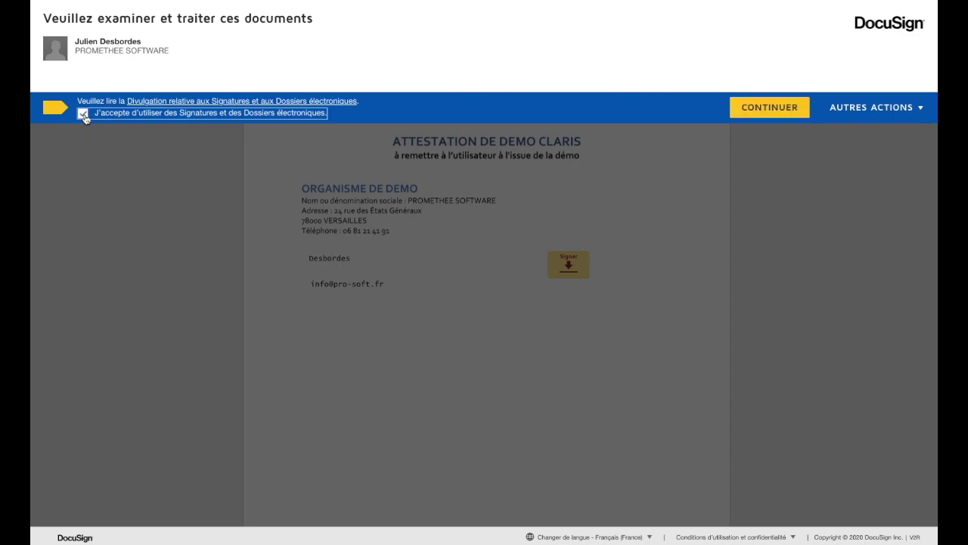
click(764, 108)
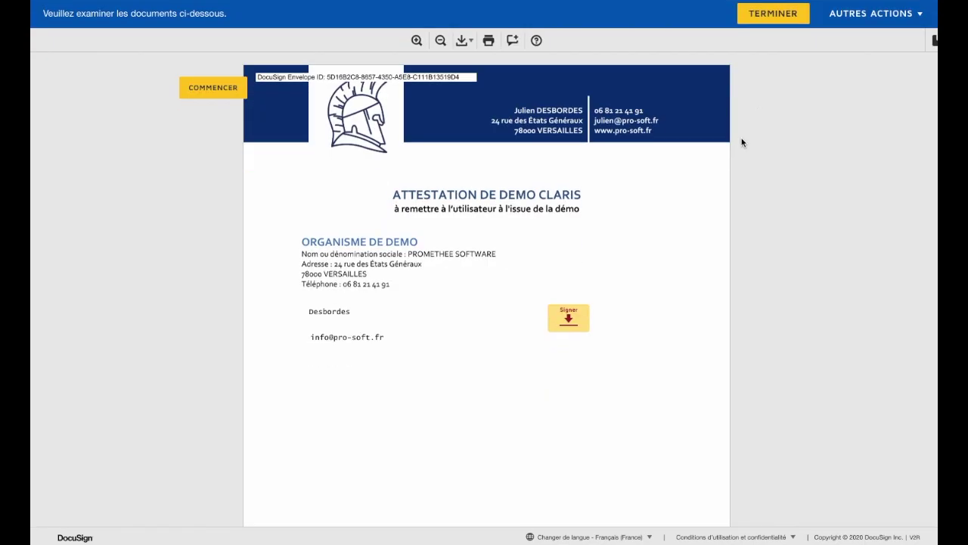
click(317, 310)
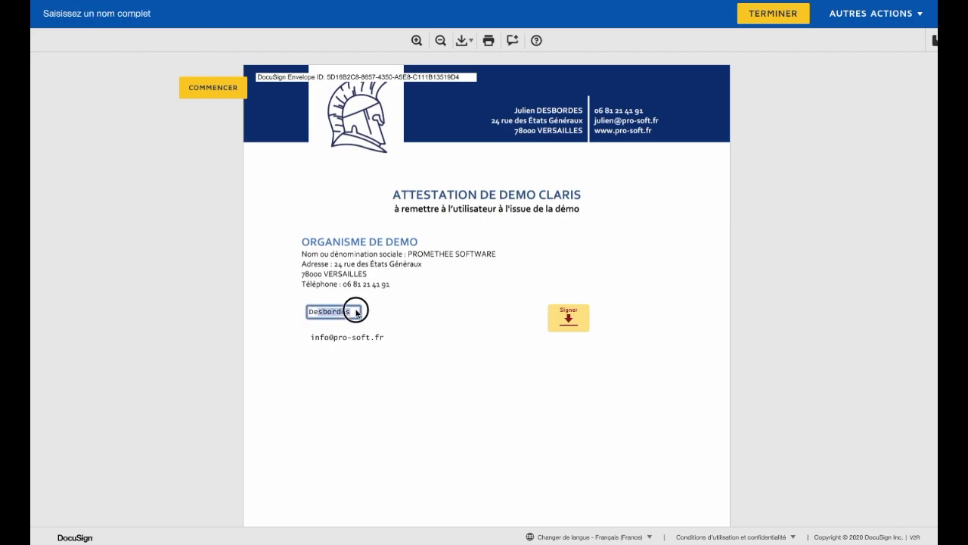
click(320, 337)
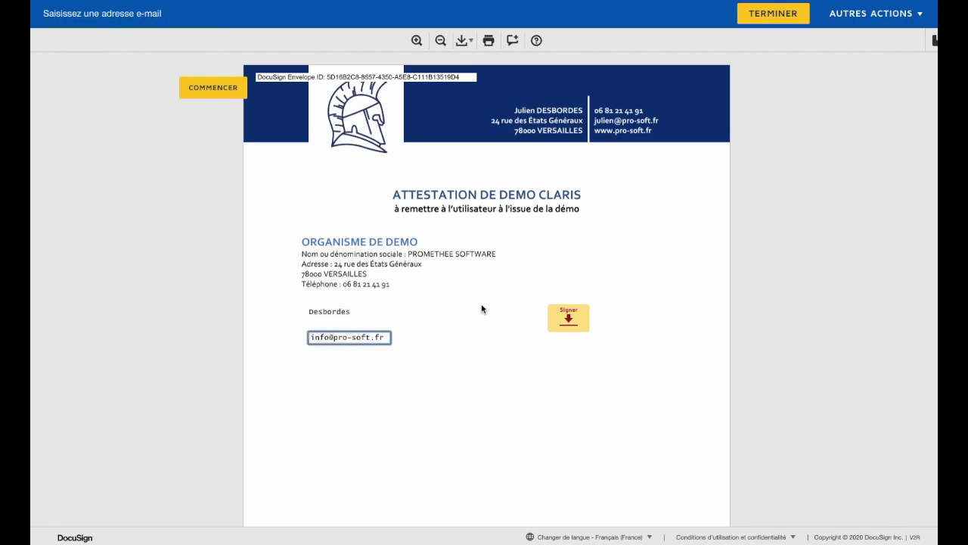
Step: Adopt the suggested signature, finish the document and decline saving a copy
click(568, 319)
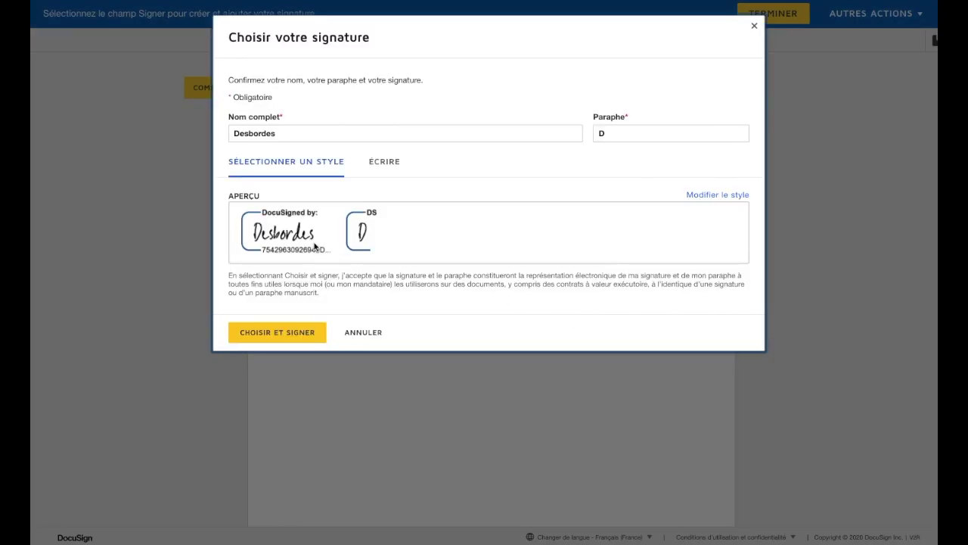
click(289, 332)
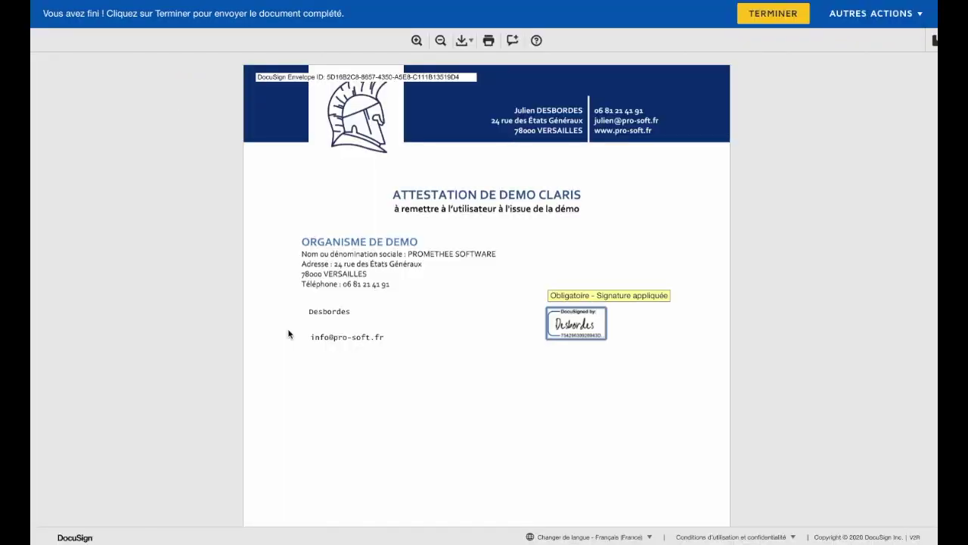
click(770, 15)
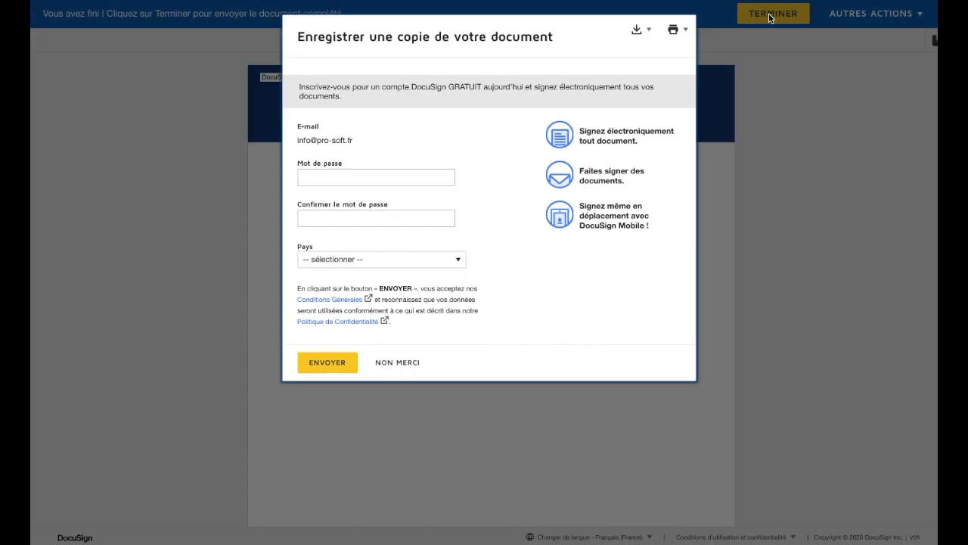
click(401, 361)
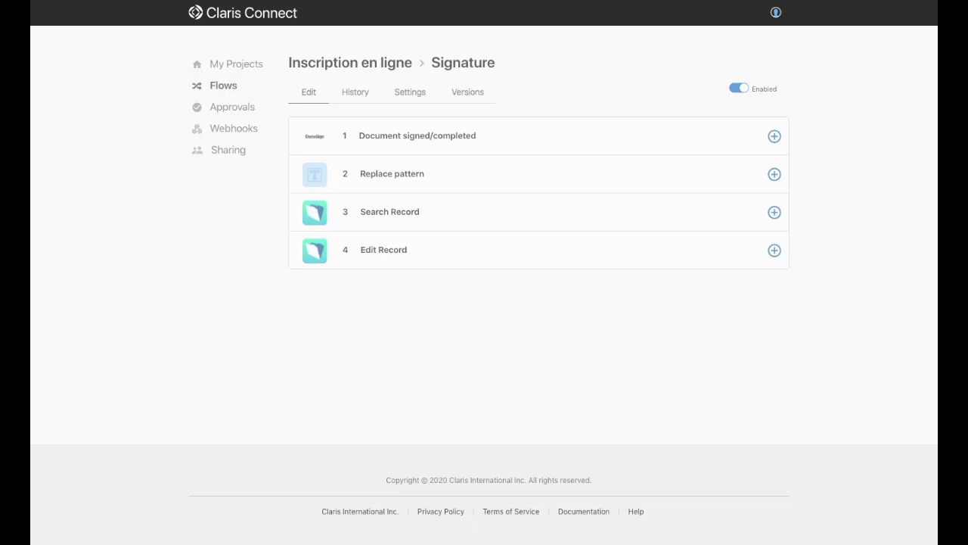
Step: View the Signature flow's run history, showing a version 31 Success, then bring FileMaker's Contacts forward
click(356, 93)
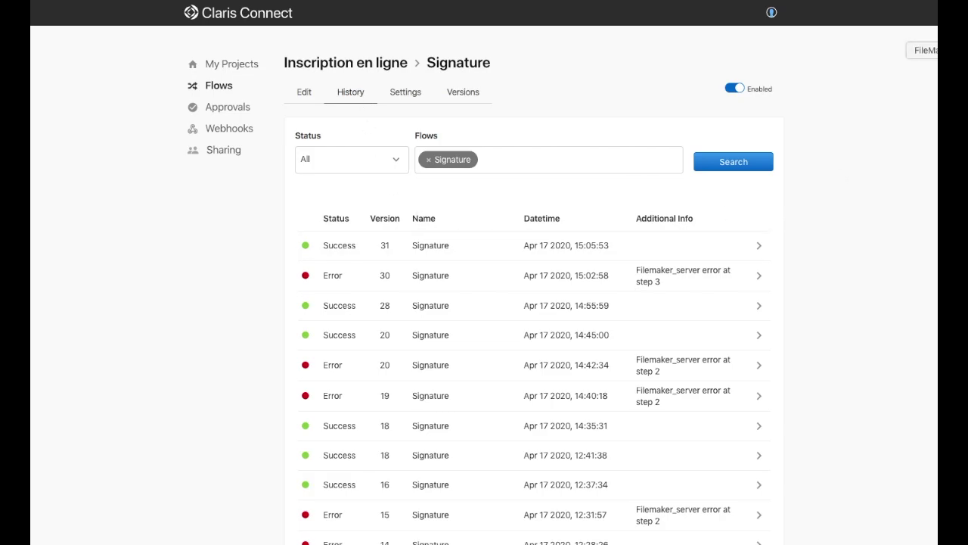
click(936, 50)
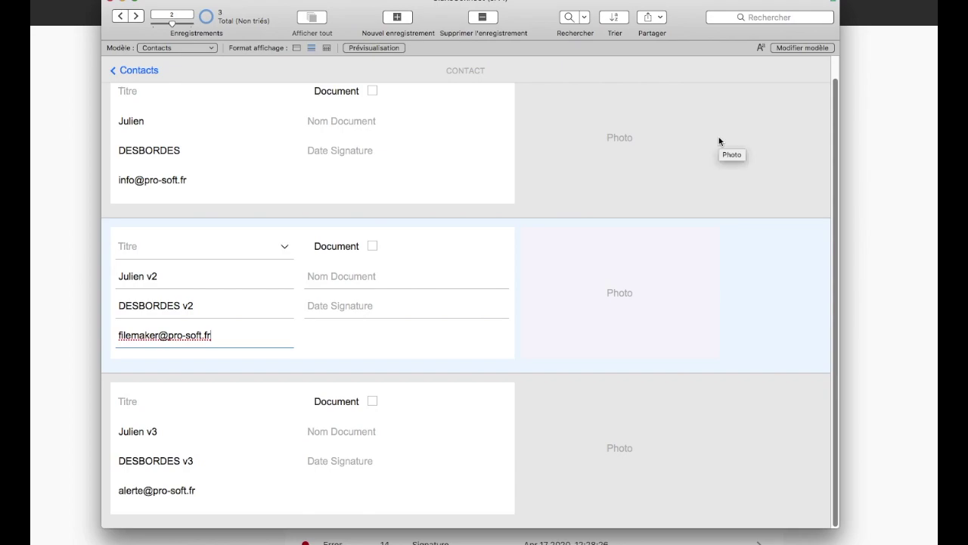
Step: Scroll the Contacts list to confirm the first record shows Attestation de demo.docx and its signature date
scroll(658, 177, up, 1)
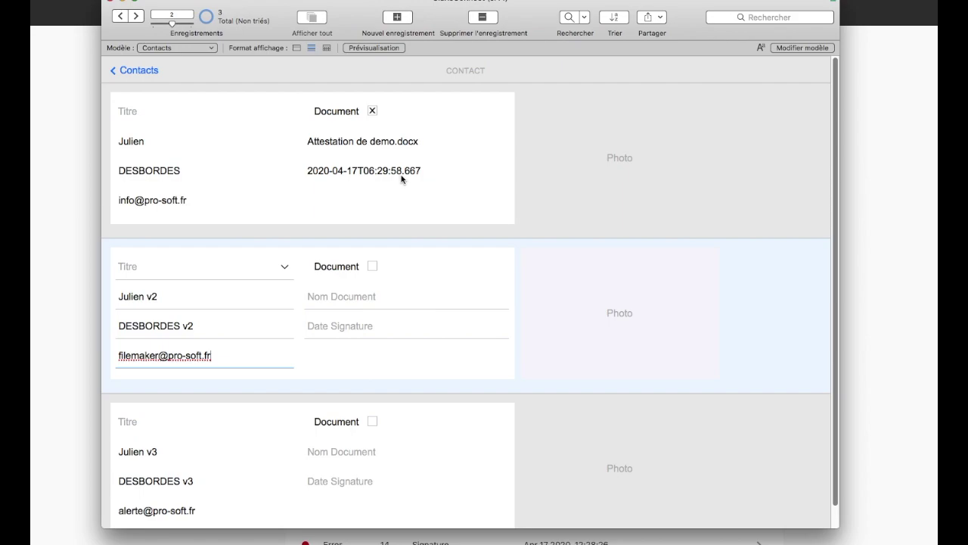
scroll(404, 180, down, 1)
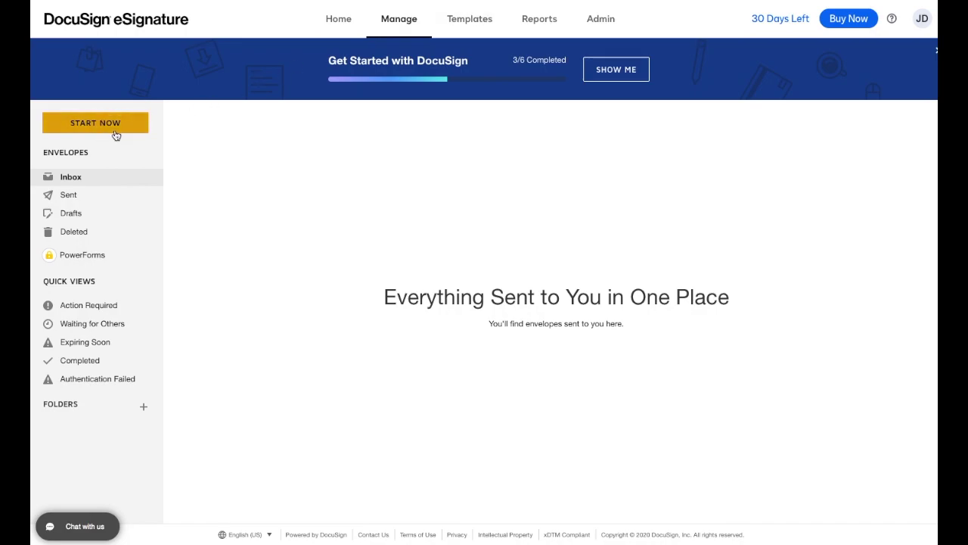
Step: Start a new envelope containing the Attestation de demo.docx template
click(116, 133)
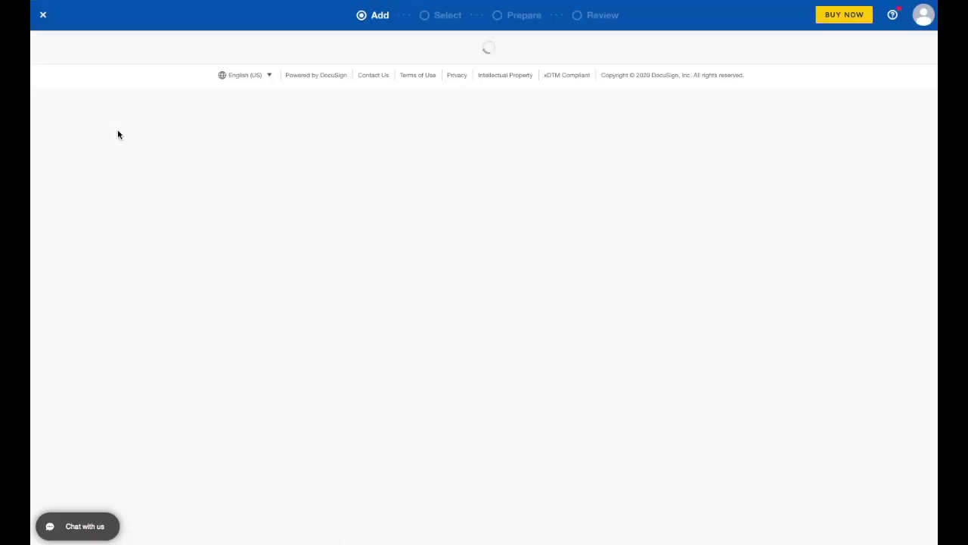
click(512, 326)
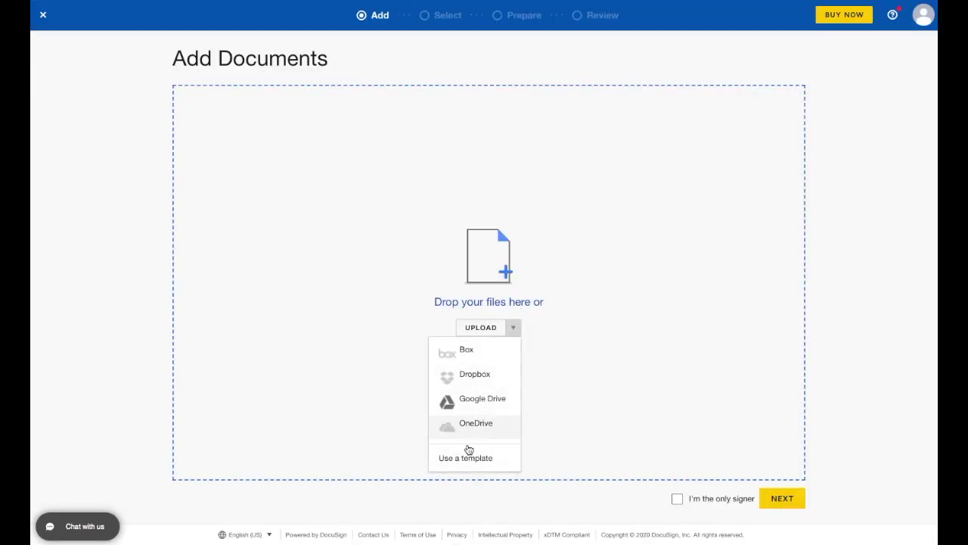
click(461, 457)
click(366, 168)
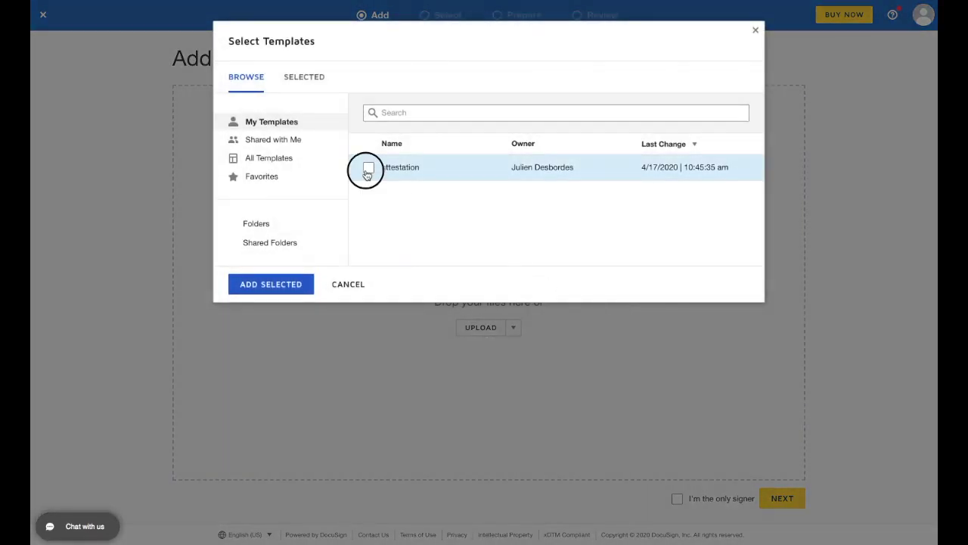
click(274, 285)
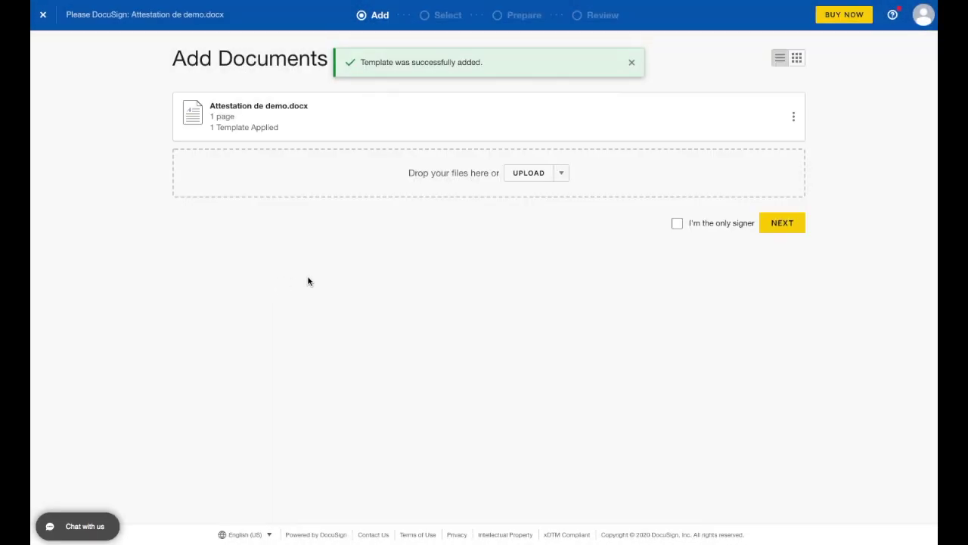
click(786, 225)
Step: Add one signer with their name and e-mail address, then send the envelope
click(361, 228)
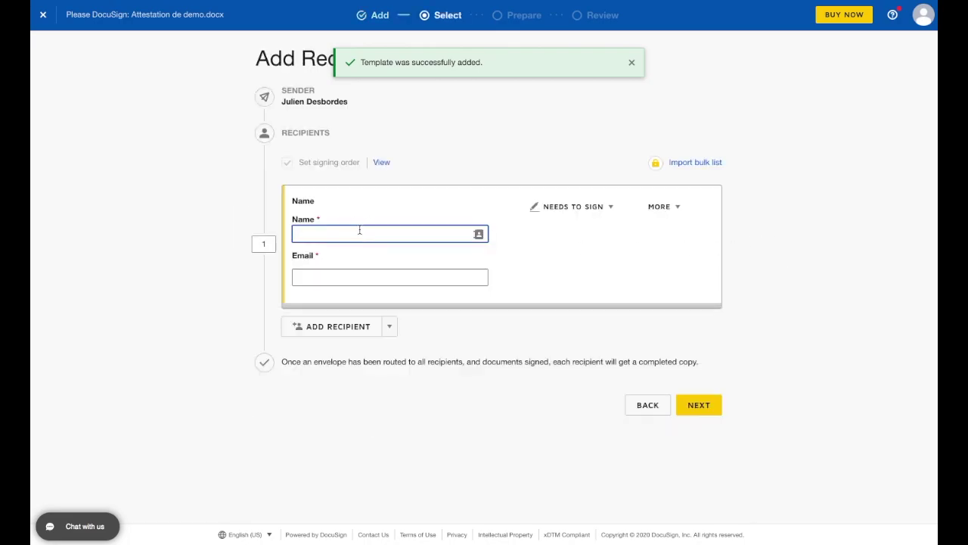
text(Alter)
key(BackSpace)
key(BackSpace)
key(BackSpace)
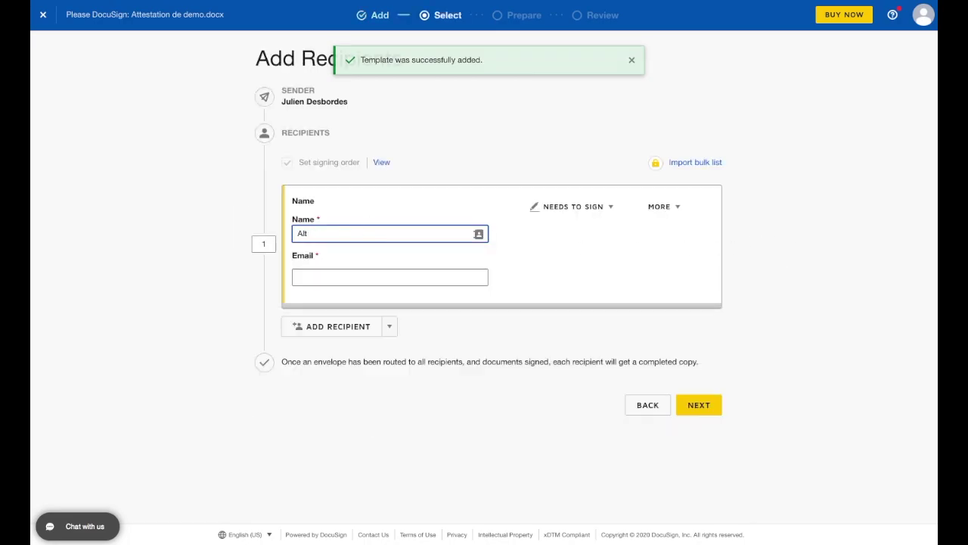
text(erte)
key(Tab)
key(Tab)
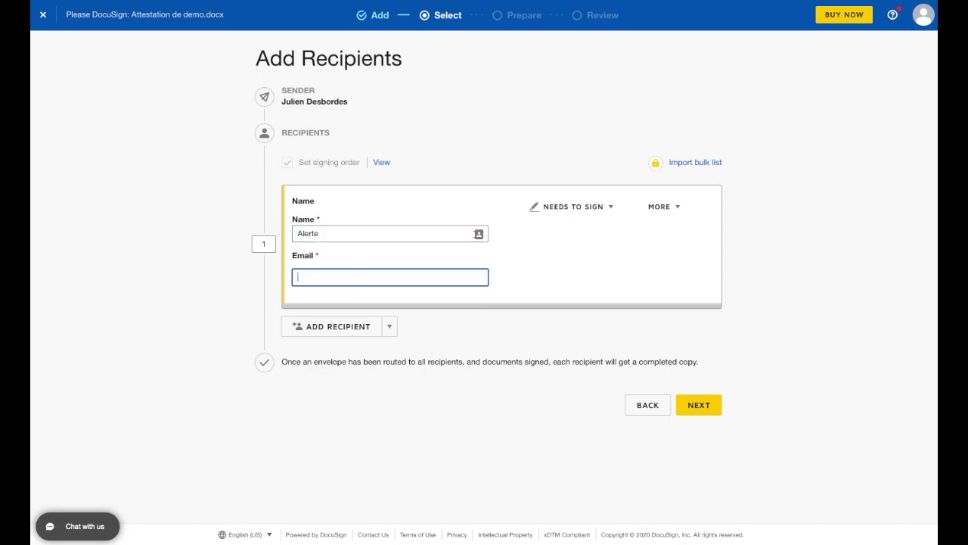
click(687, 404)
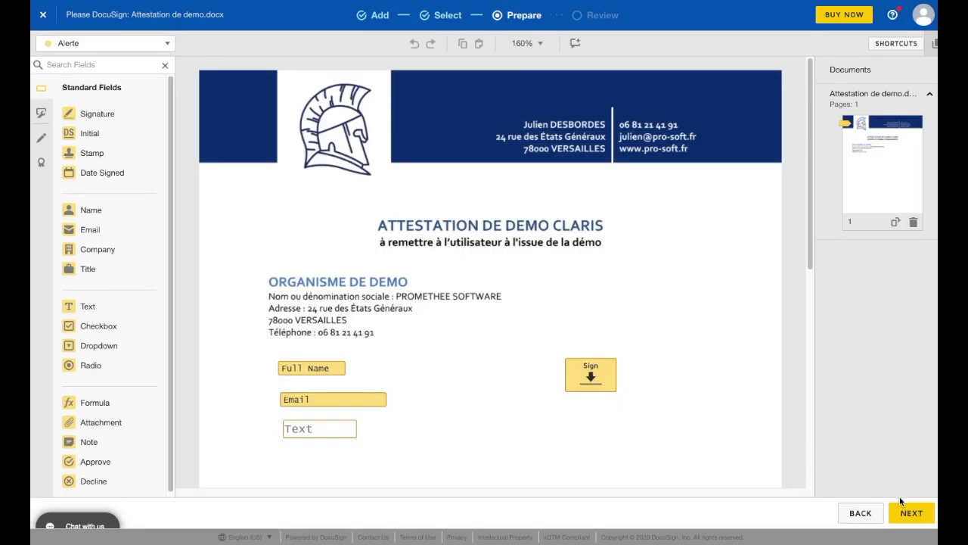
click(911, 512)
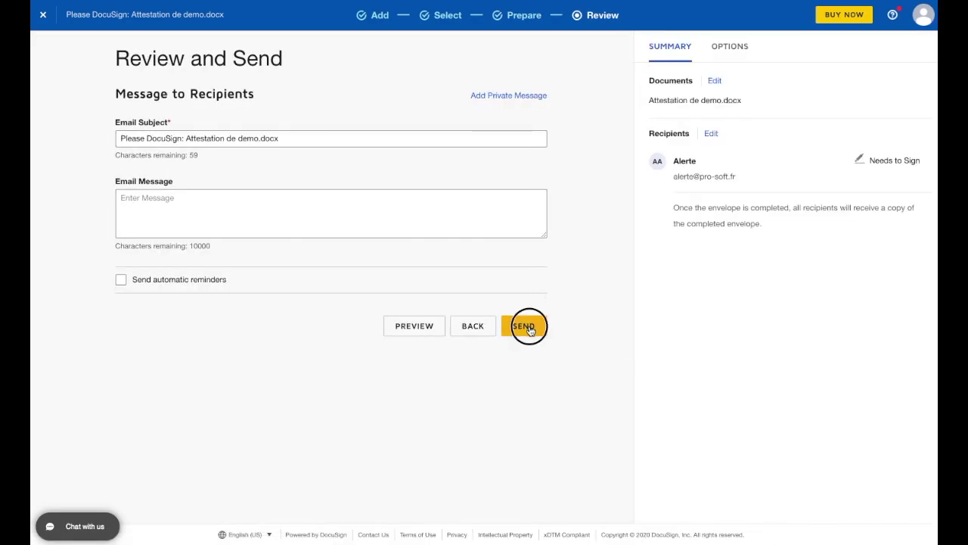
click(528, 325)
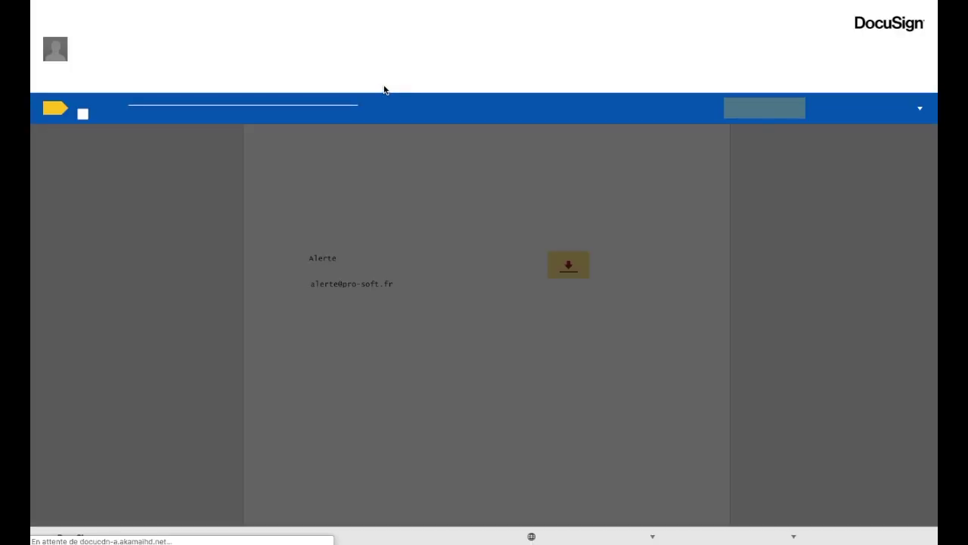
Step: Accept e-signatures, adopt and sign the attestation's sign field, finish and decline saving a copy
click(84, 115)
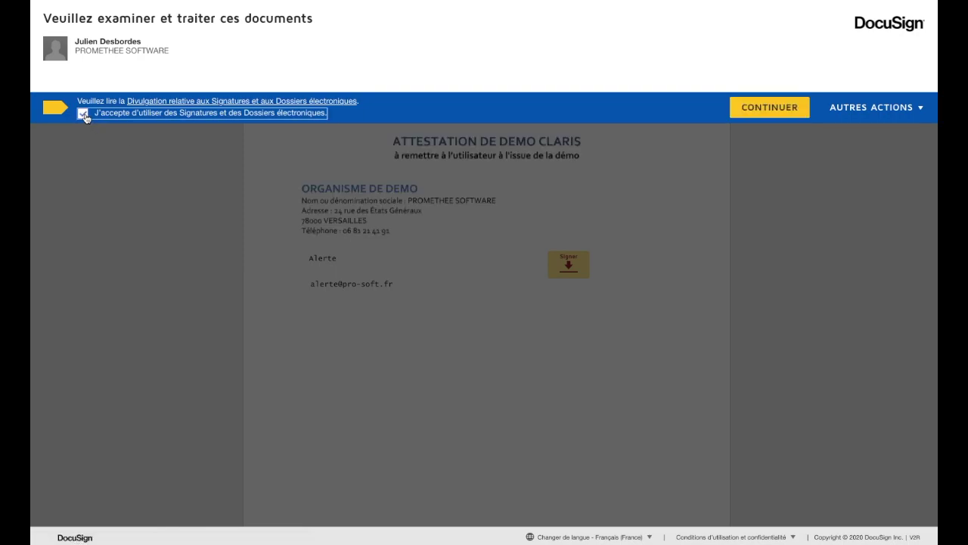
click(769, 107)
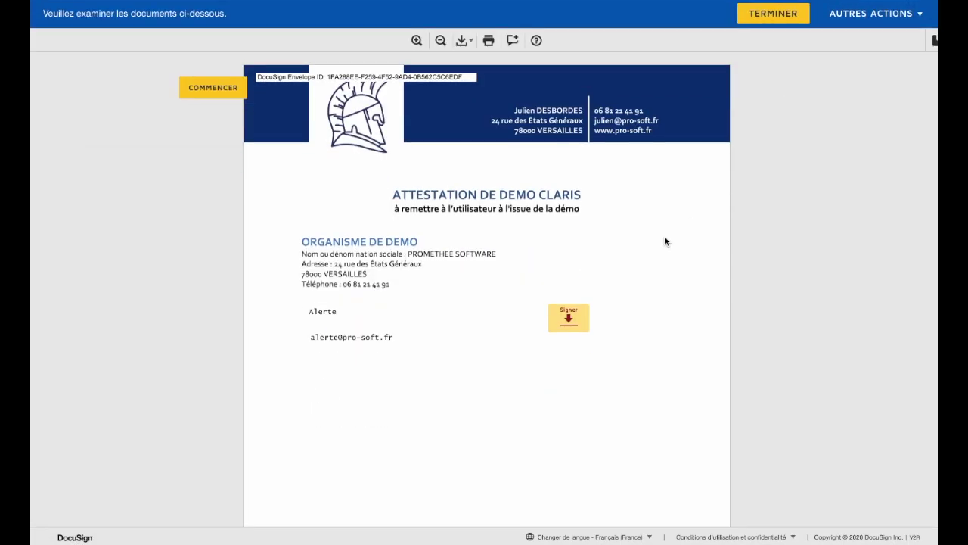
click(311, 337)
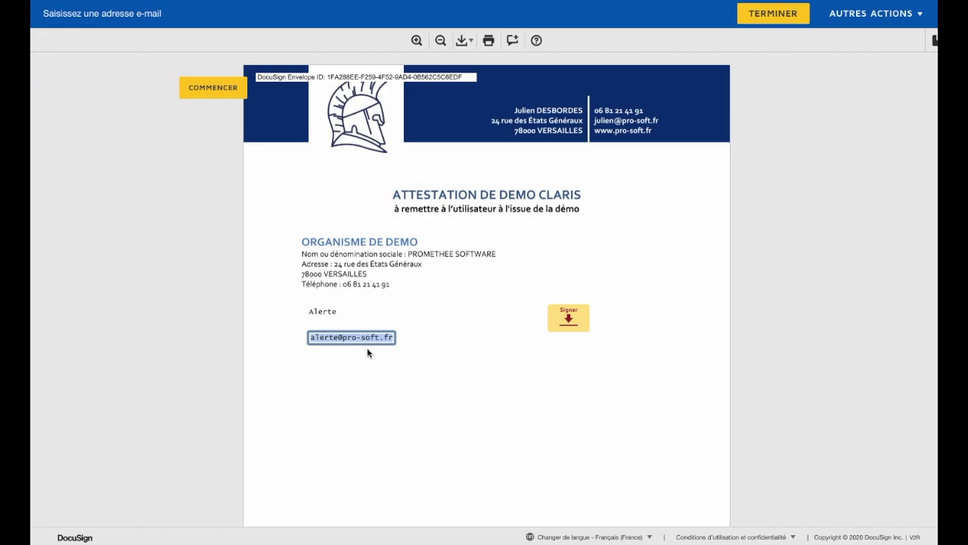
click(566, 320)
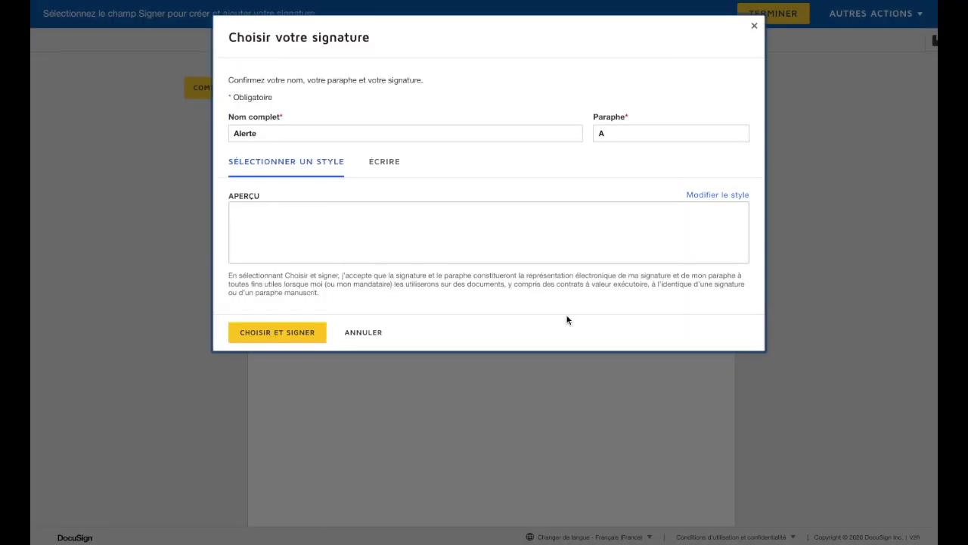
click(283, 335)
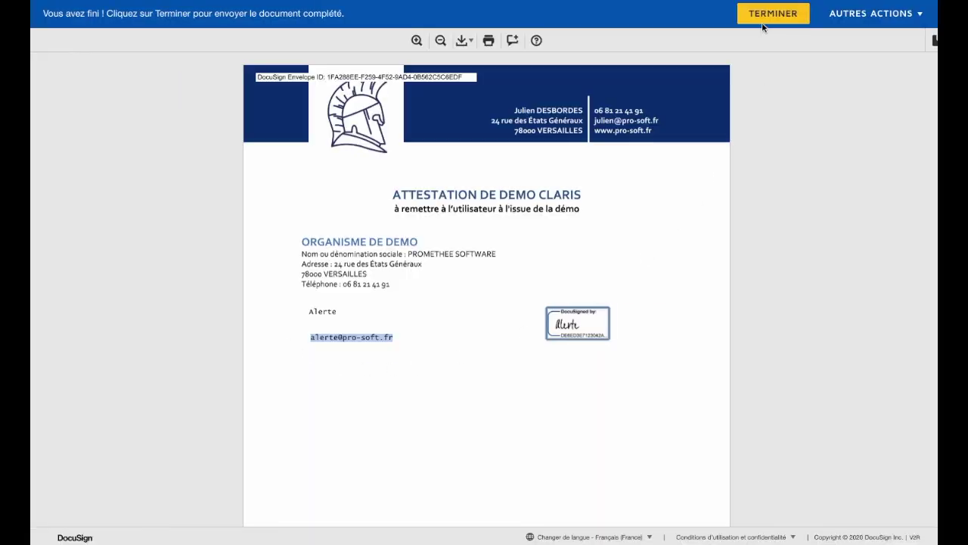
click(762, 20)
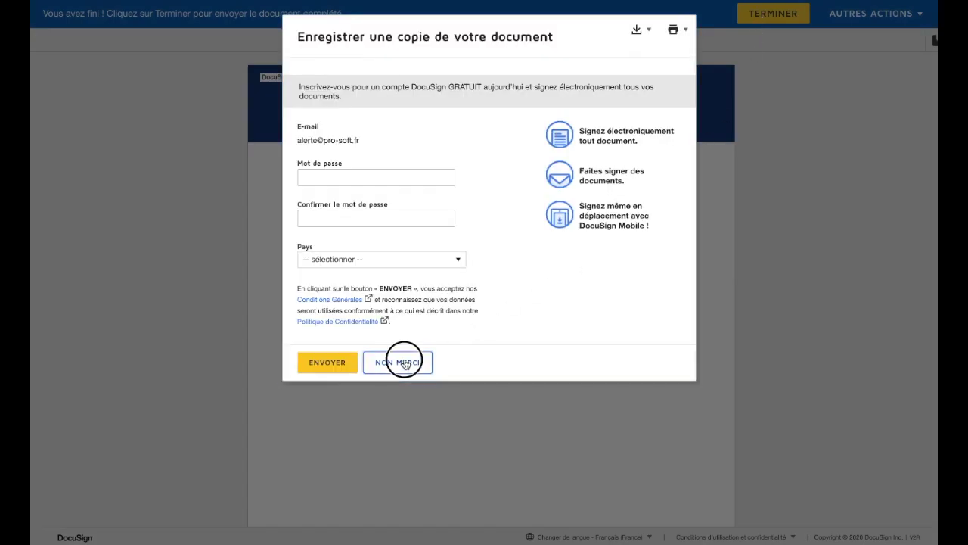
click(403, 362)
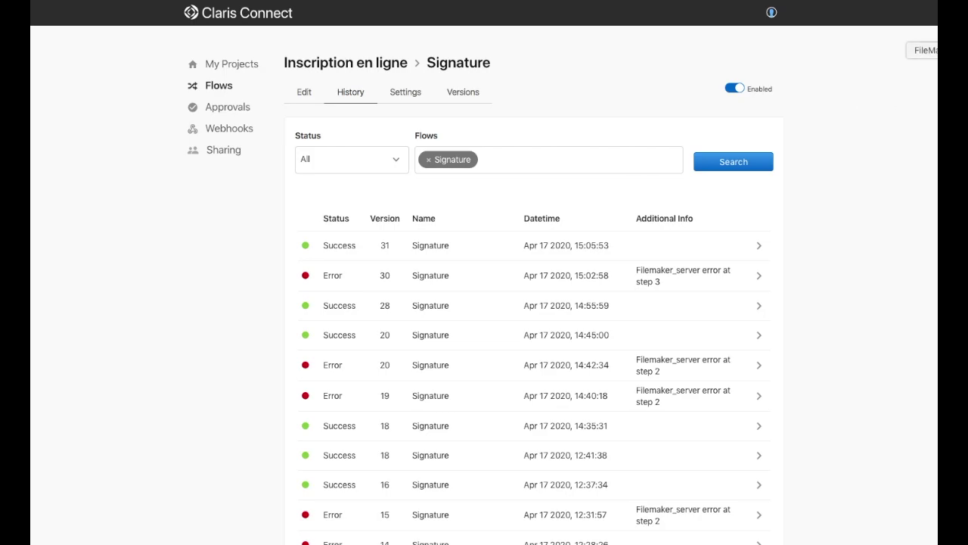
Step: Check record 3's Nom Document (Attestation de demo.docx) and Date Signature, then return to My Projects
click(937, 50)
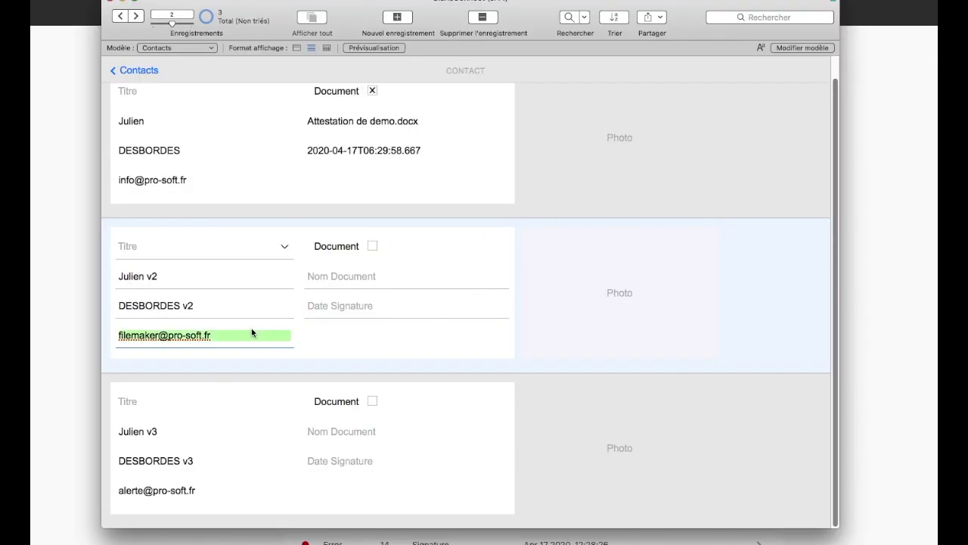
click(228, 312)
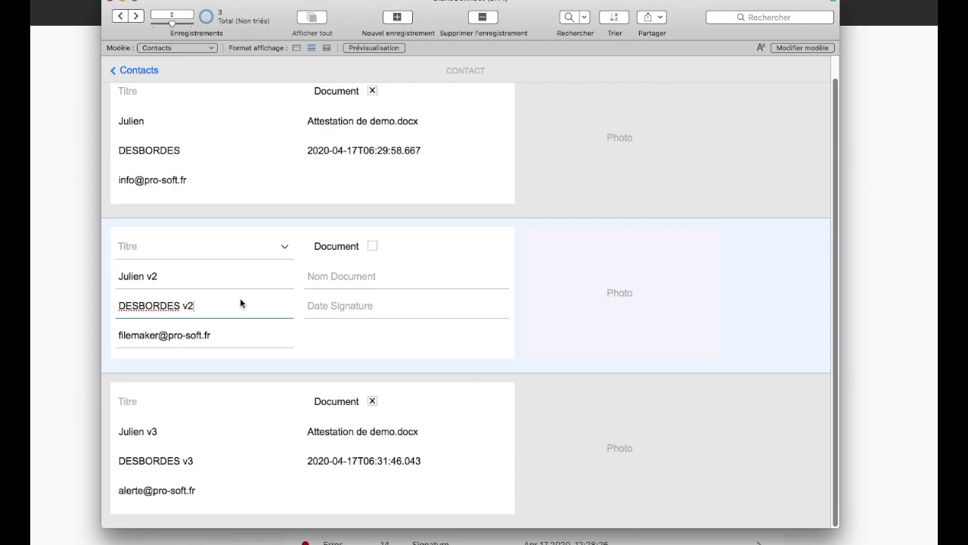
click(438, 461)
click(438, 430)
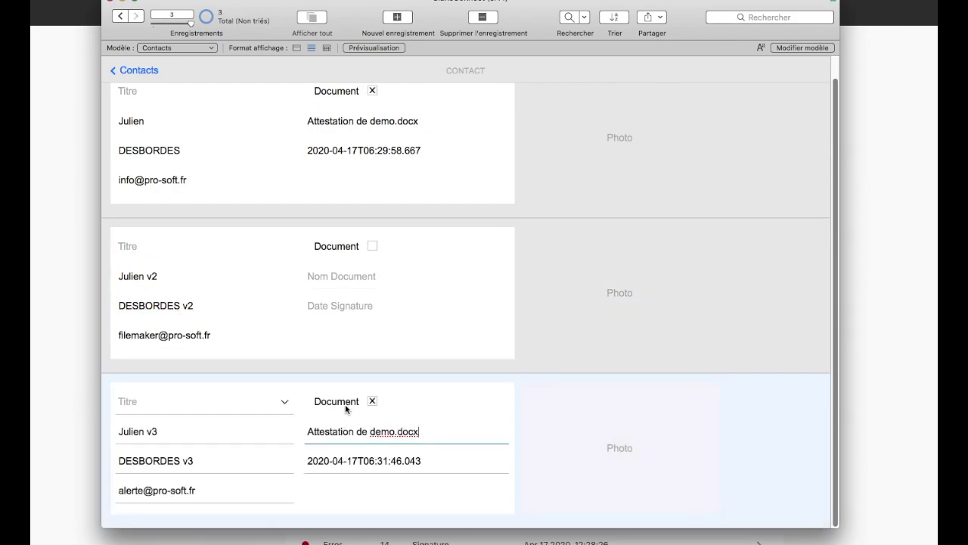
drag(311, 431, 422, 444)
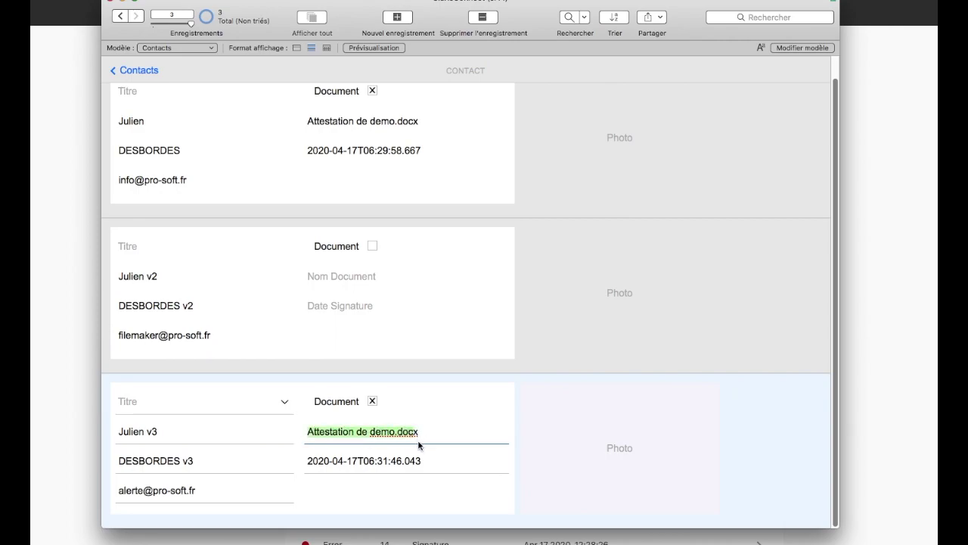
click(425, 461)
triple_click(399, 460)
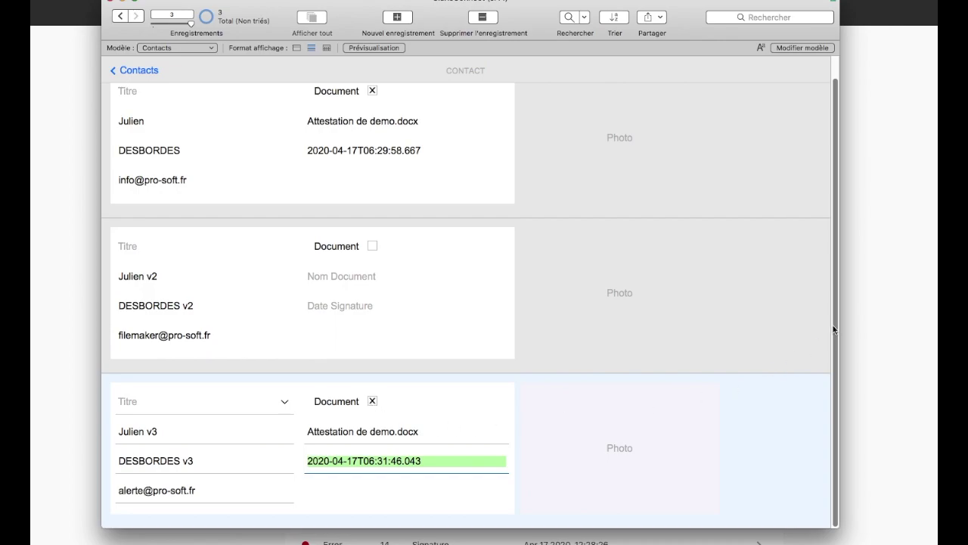
click(872, 241)
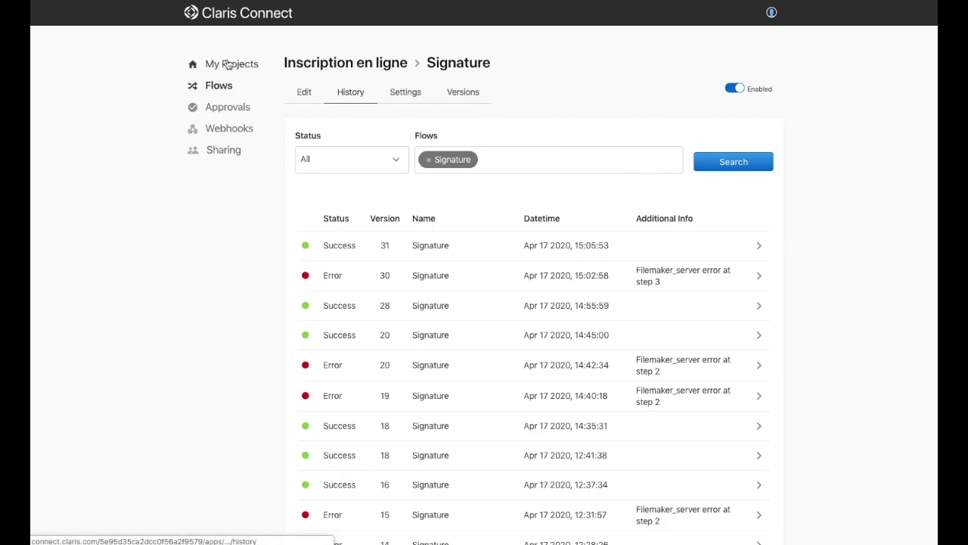
click(227, 64)
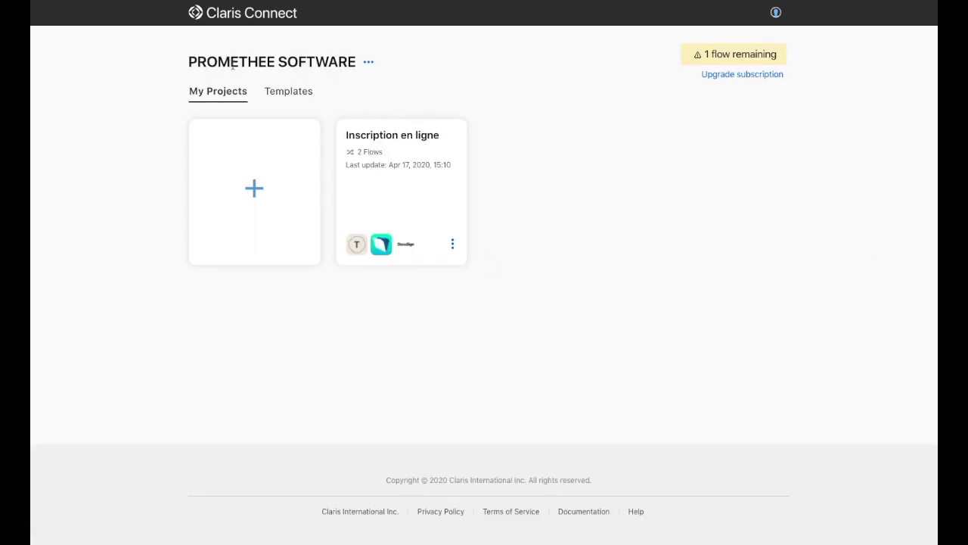